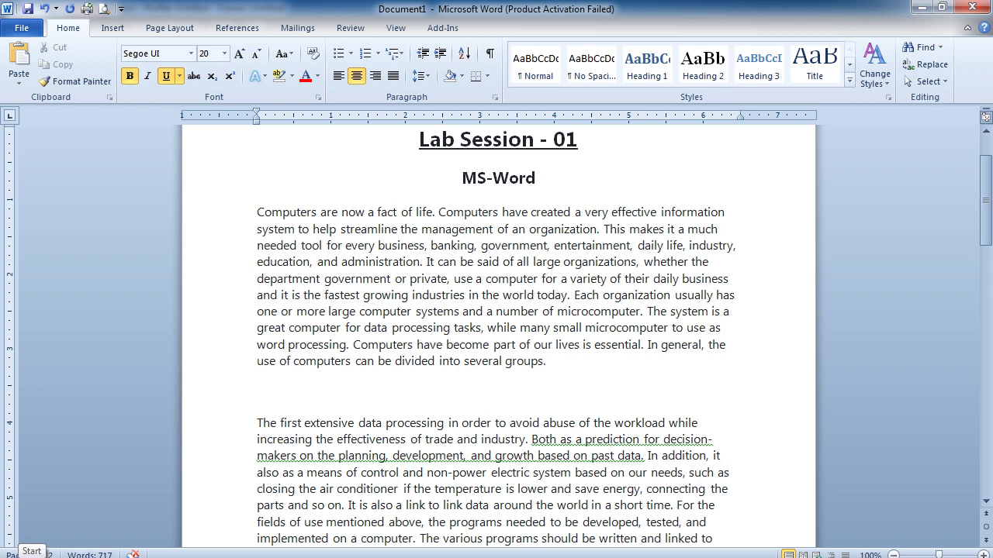
Bring up the Windows Start menu over the open Lab Session - 01 document.
key("super")
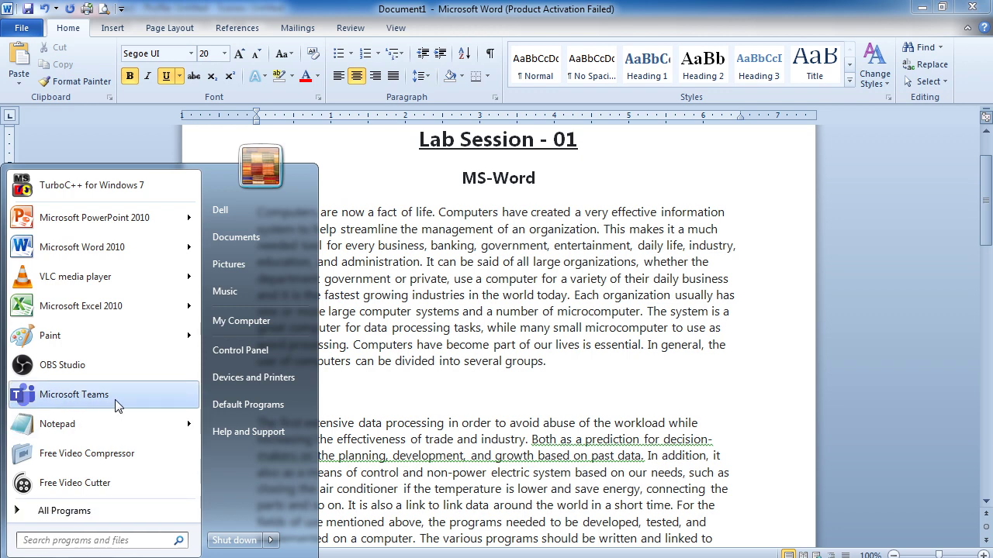
Launch Microsoft Word 2010 from the Start menu to get blank Document2.
mouse_move(121, 252)
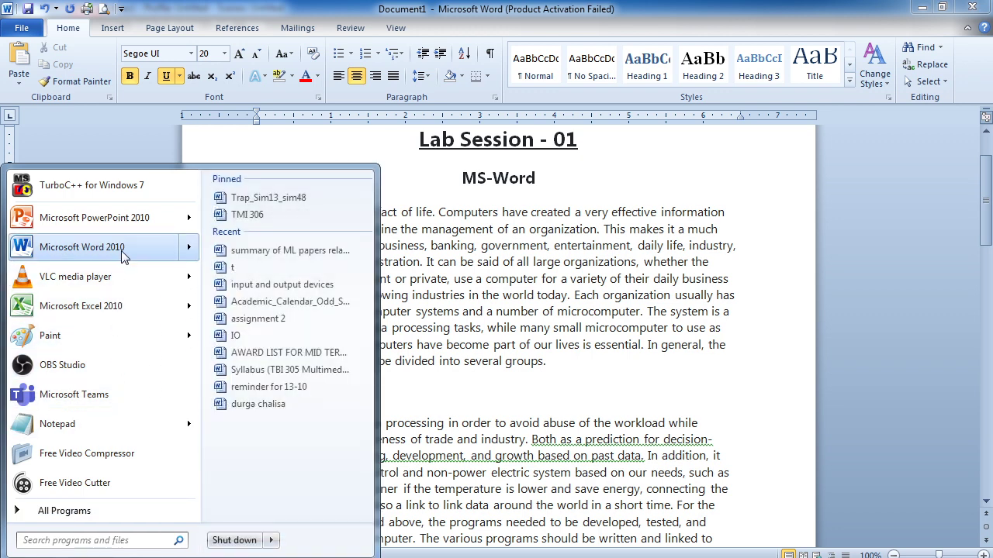
left_click(46, 253)
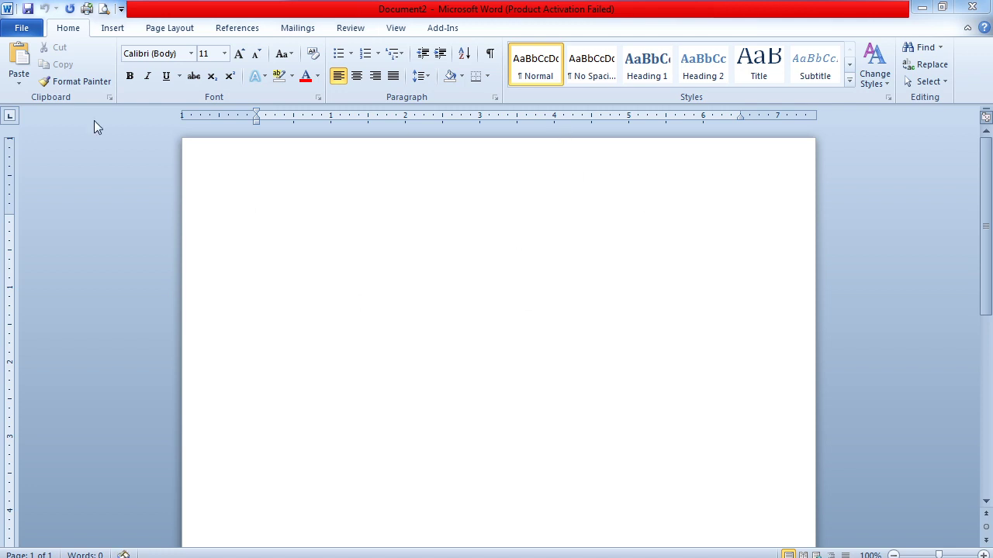
Glance at the File backstage, then close the blank Document2 window.
left_click(24, 29)
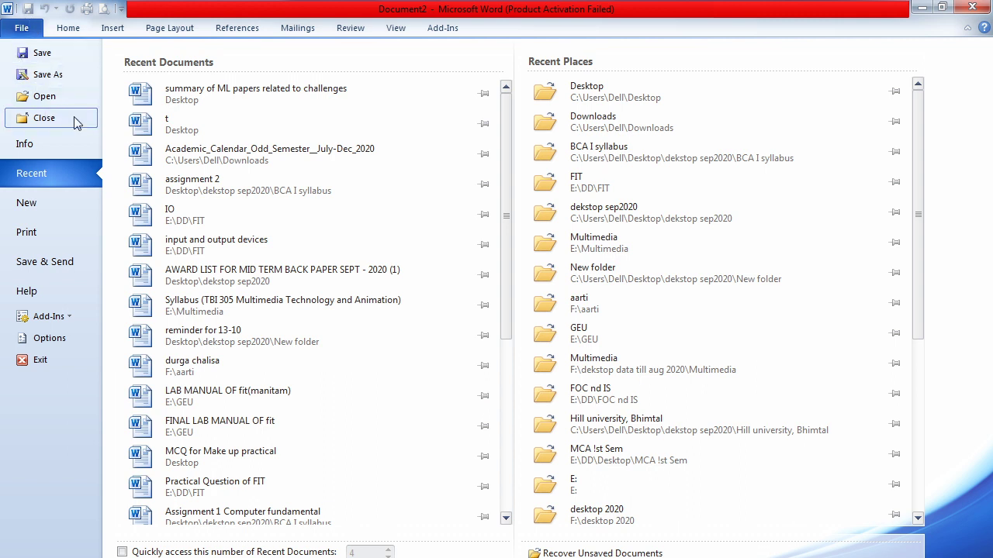
left_click(67, 28)
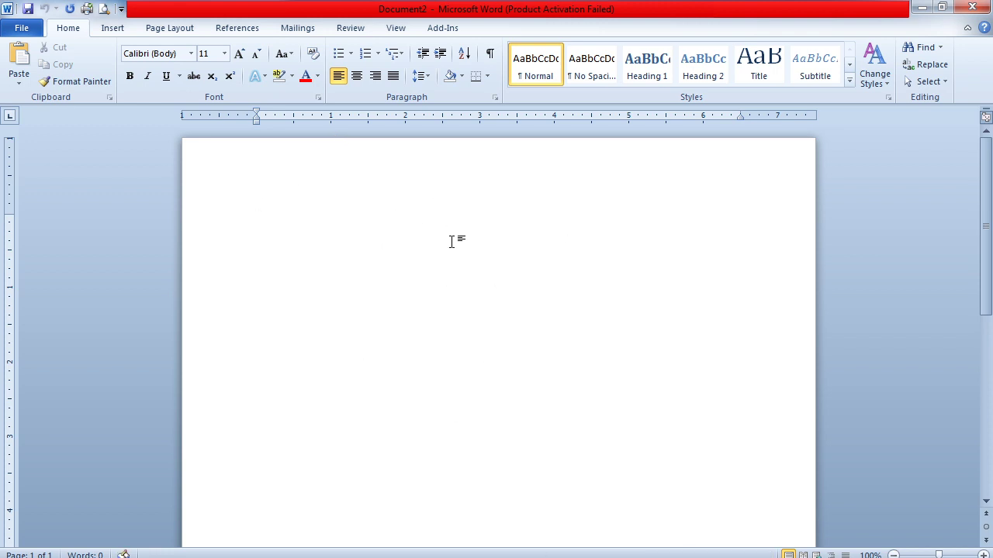
left_click(971, 7)
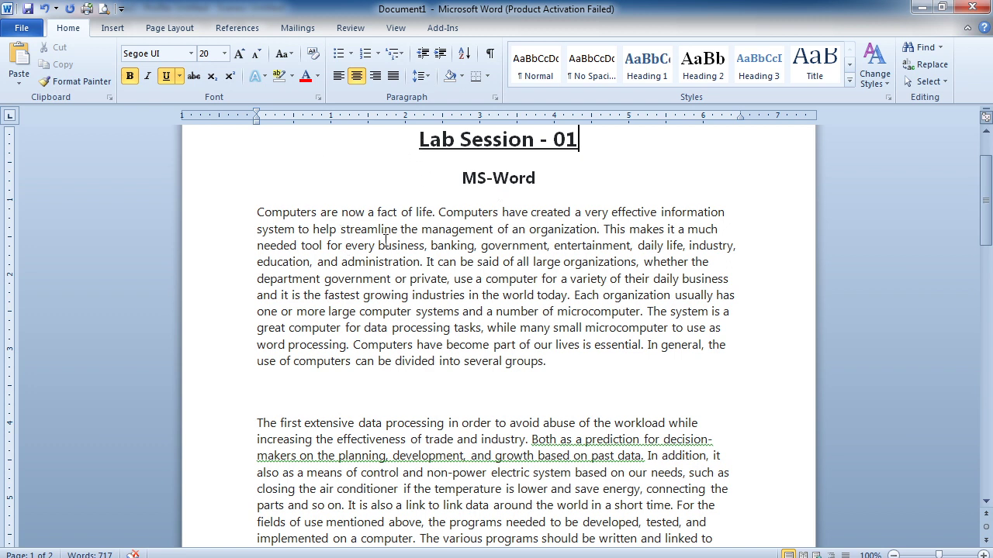
Select the first-paragraph line running from 'department government' to 'daily business'.
left_click(273, 225)
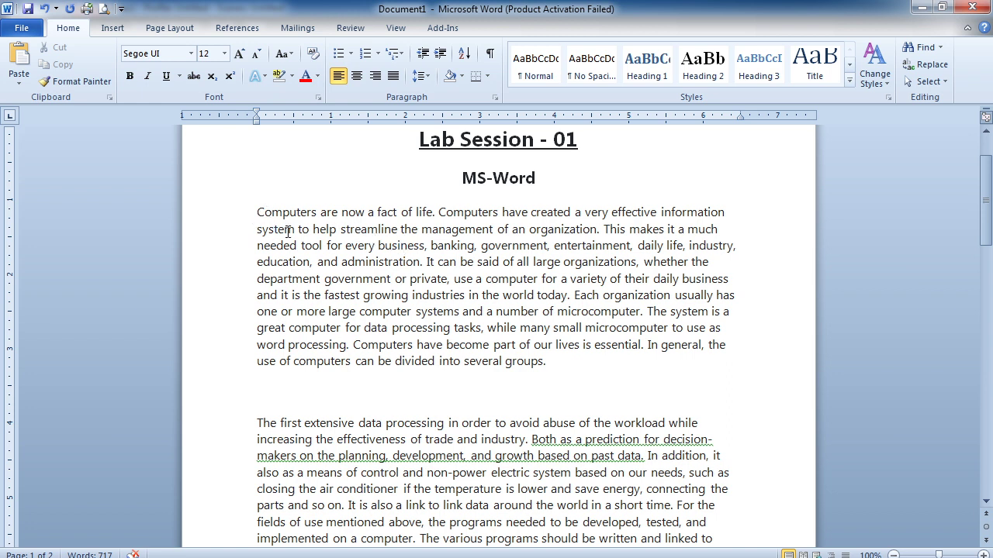
left_click_drag(257, 212, 739, 524)
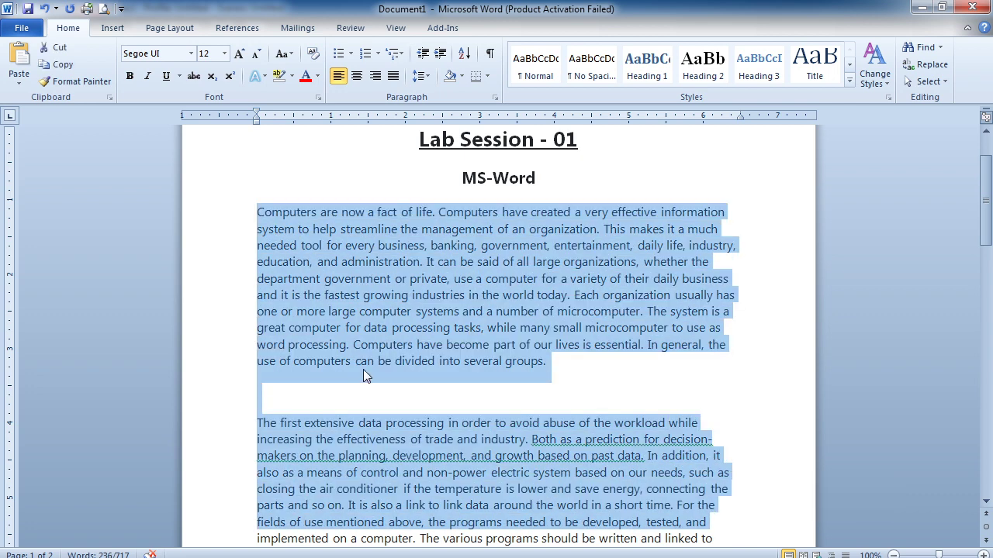
left_click(206, 280)
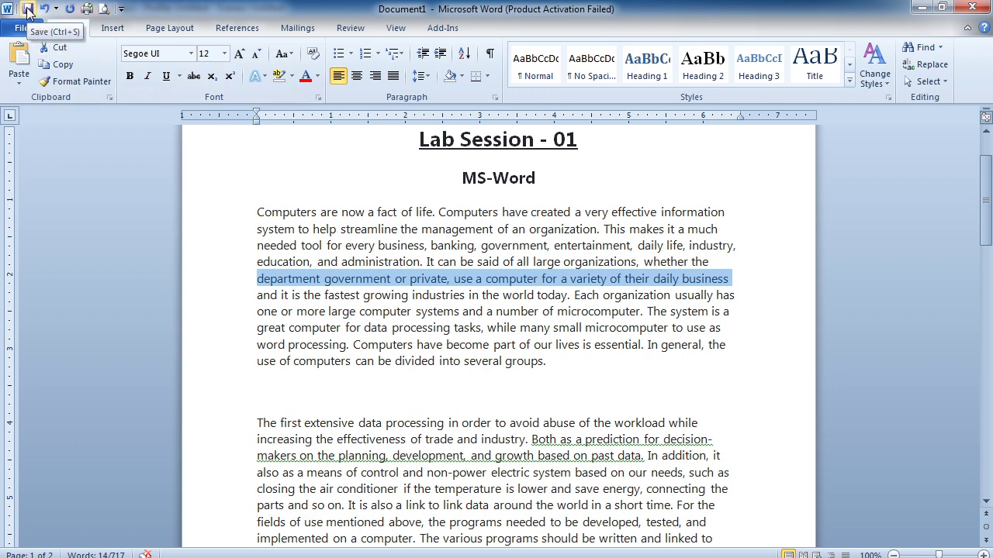
Save the document on the Desktop as the Word Document 'Lab Session-01'.
left_click(28, 9)
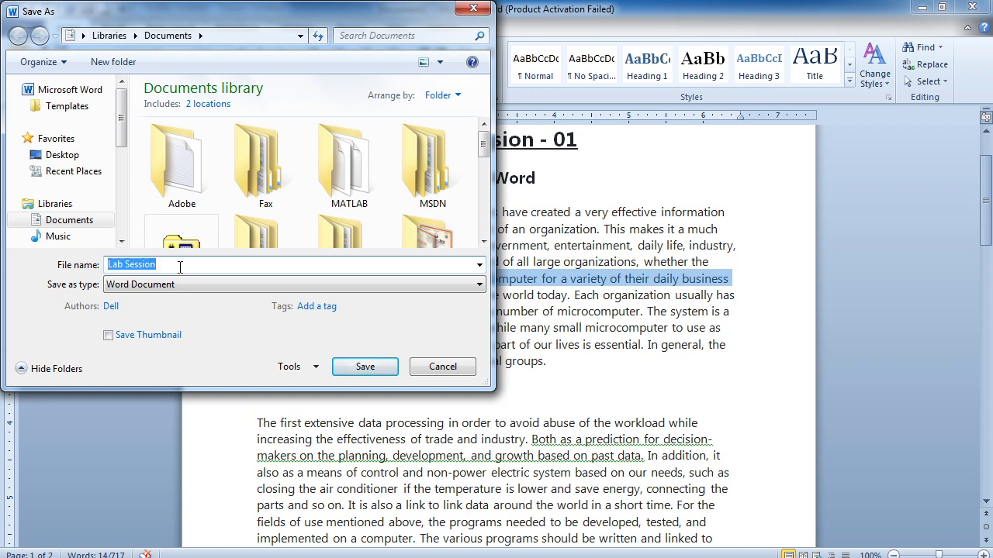
left_click(180, 267)
type("0")
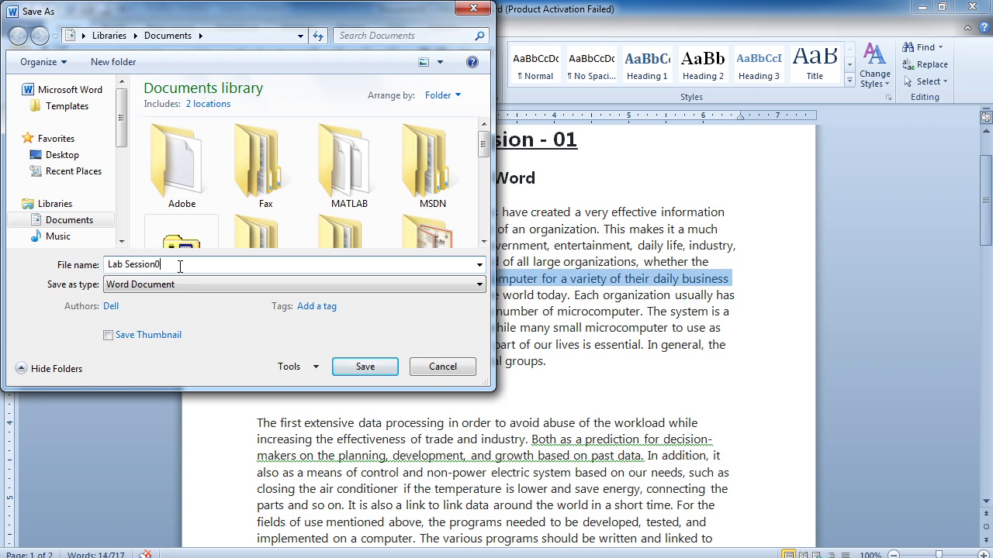
type("1")
left_click(78, 158)
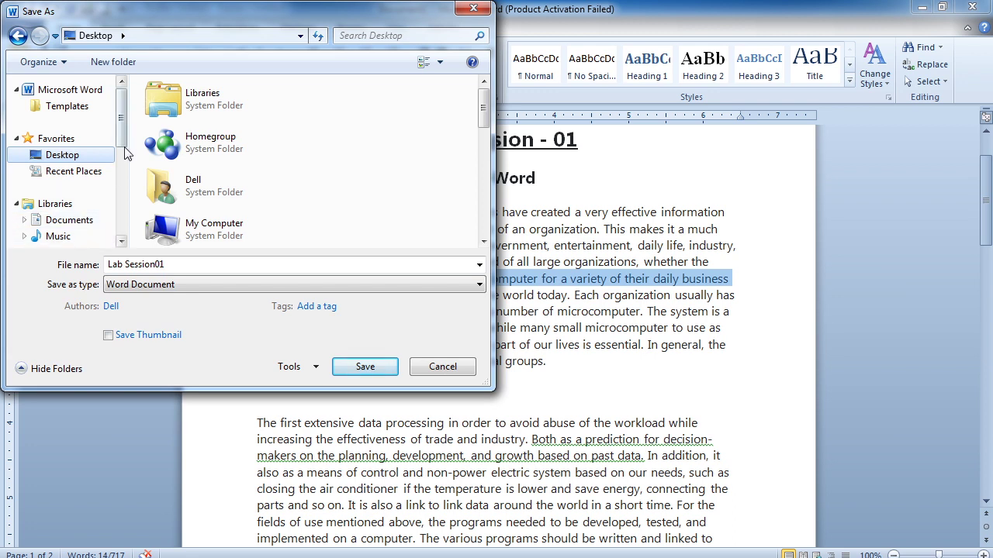
scroll(127, 153, "down", 5)
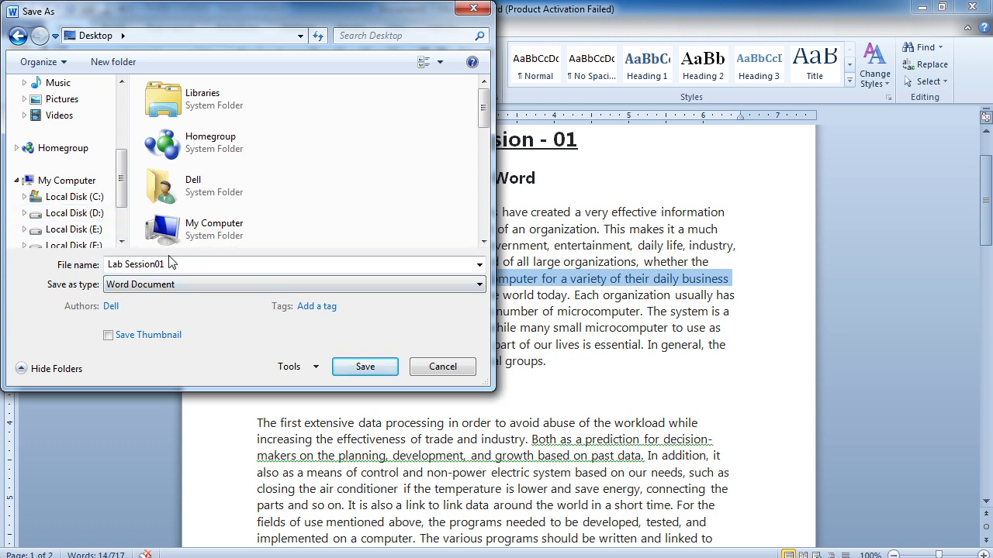
left_click_drag(120, 172, 120, 111)
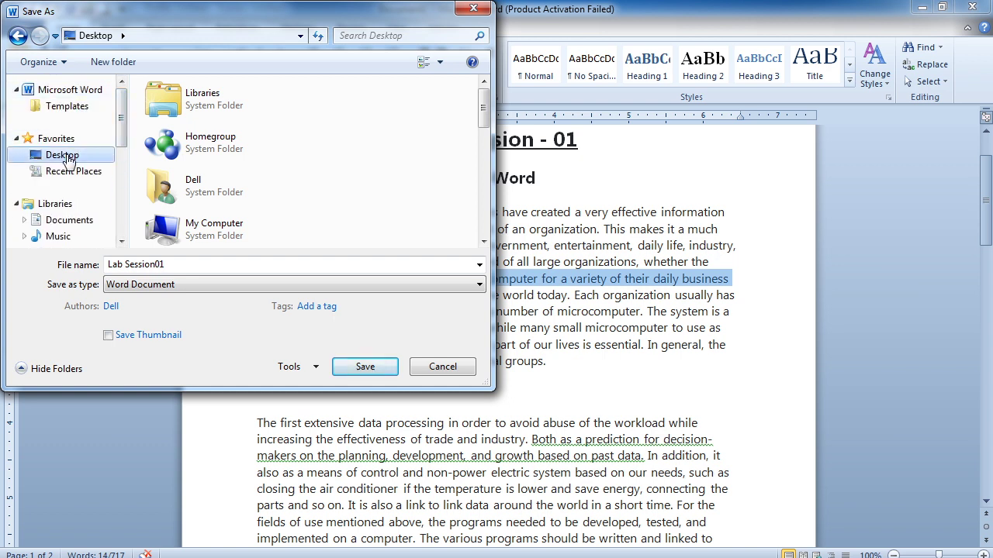
left_click(261, 268)
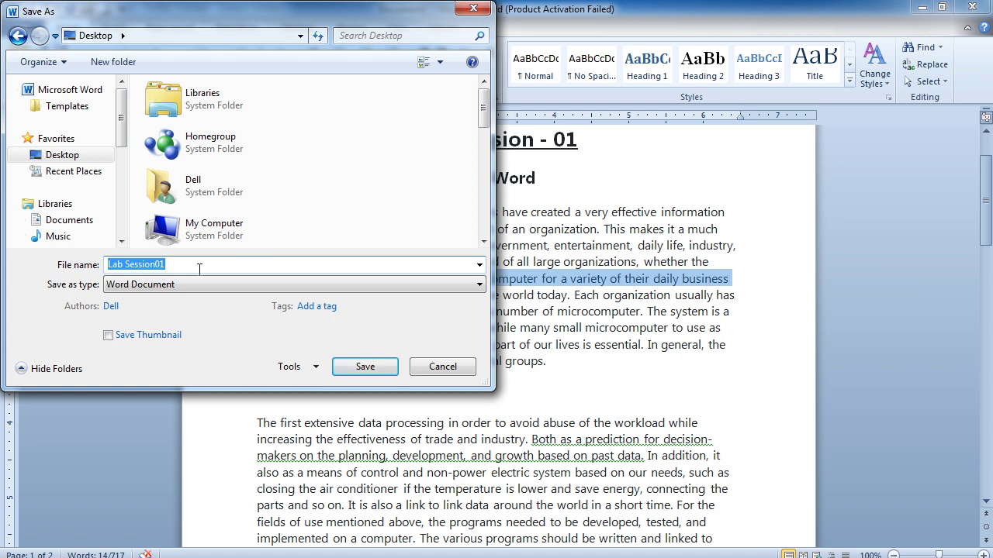
left_click(154, 267)
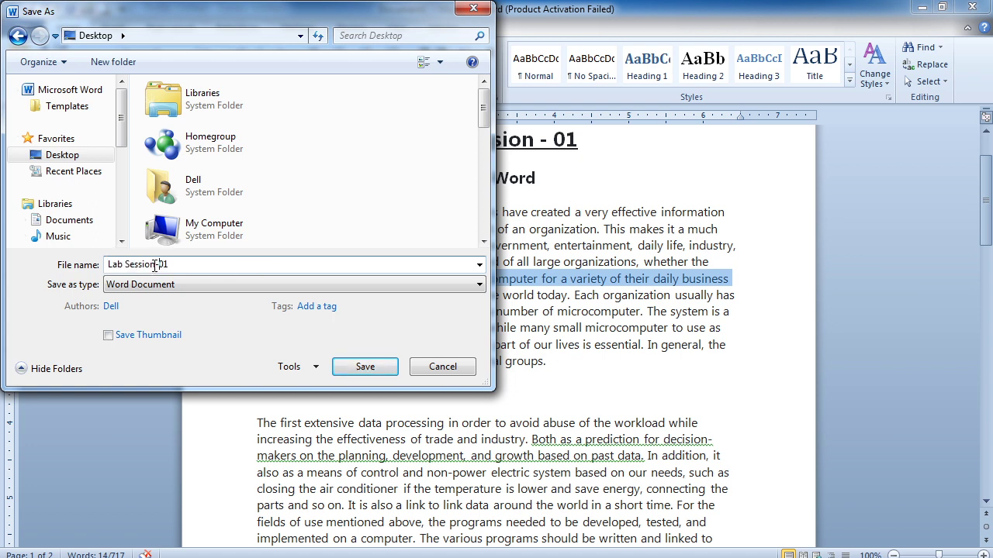
left_click(364, 370)
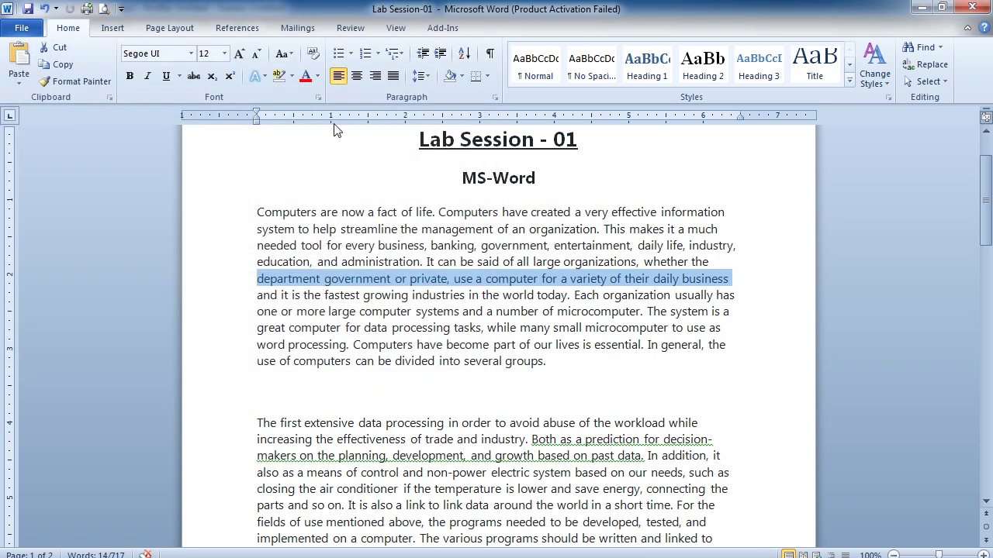
left_click(55, 10)
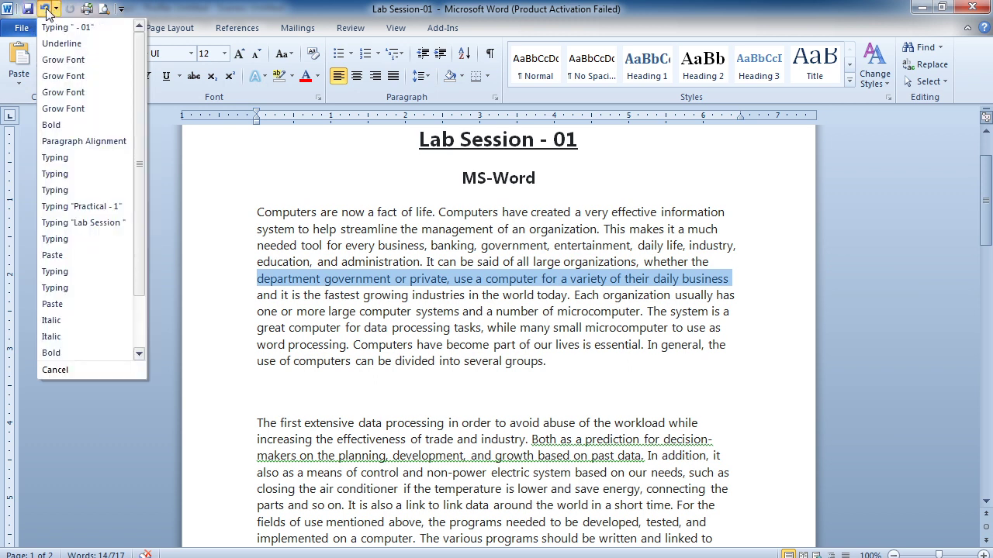
left_click(351, 276)
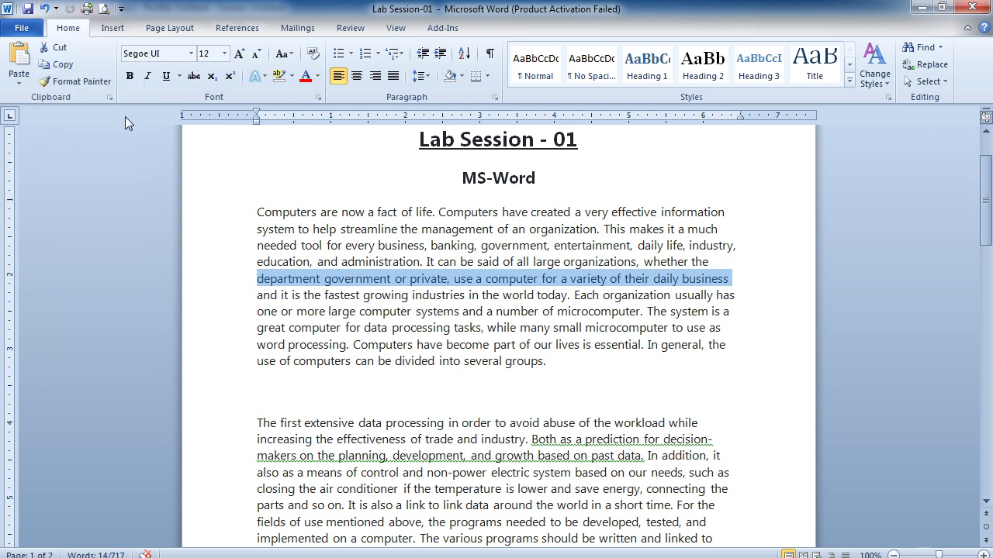
left_click(44, 10)
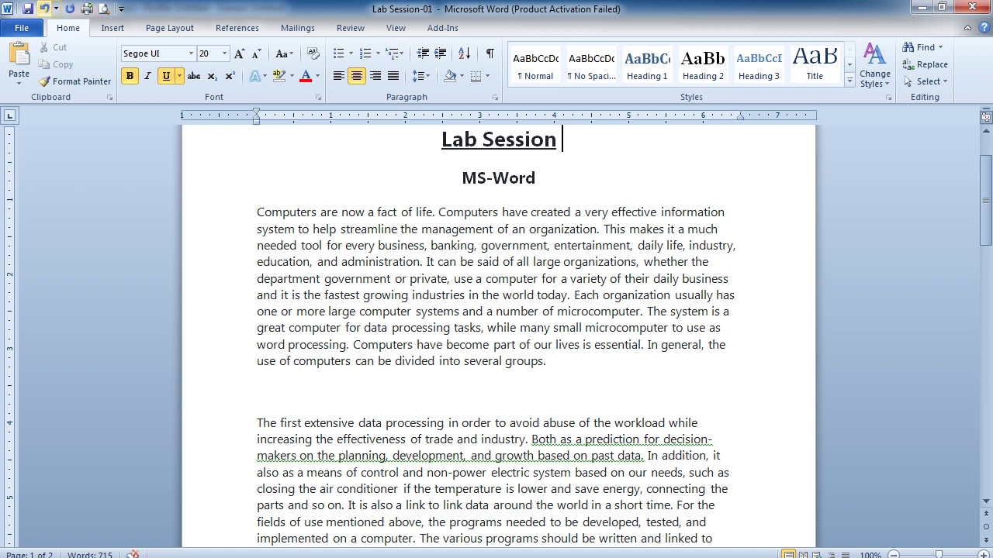
type("01")
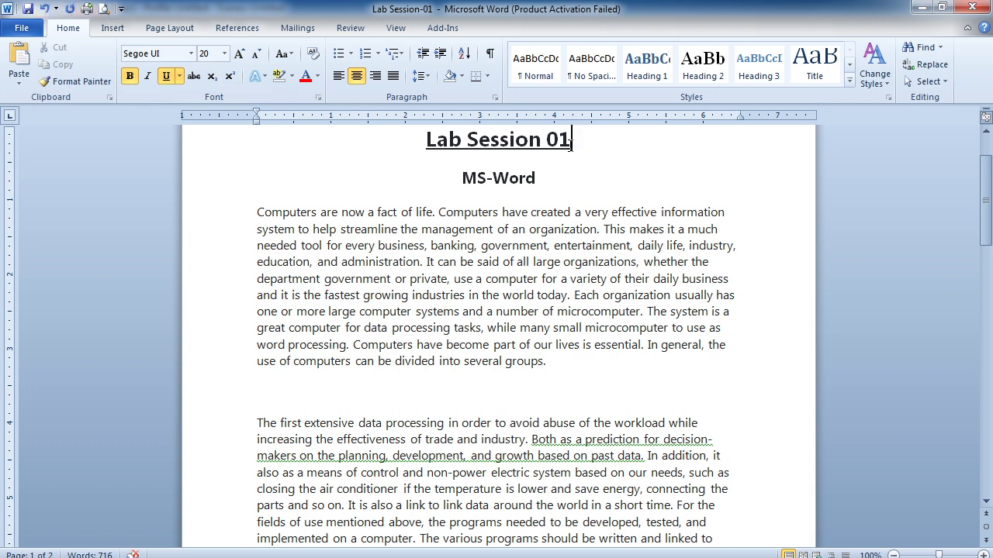
left_click(46, 11)
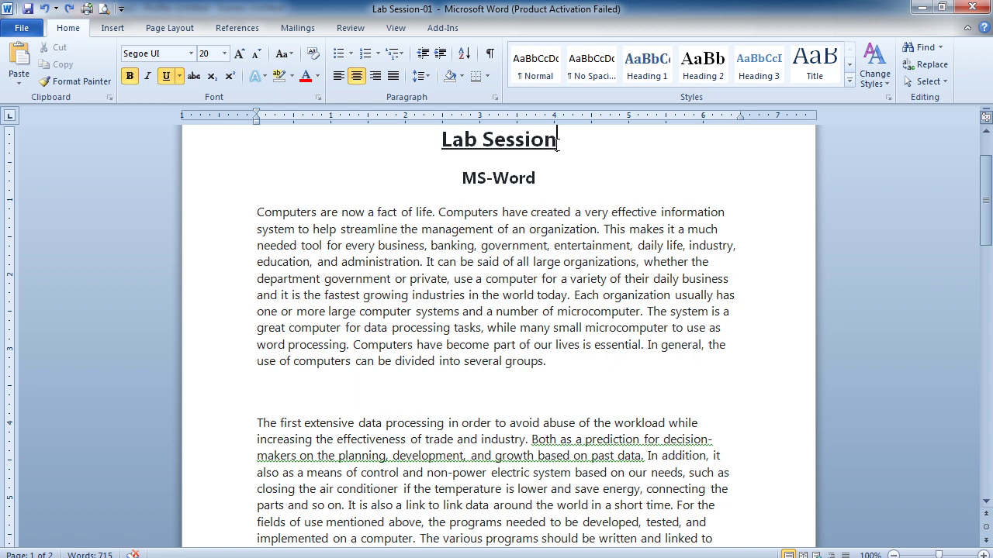
left_click(69, 10)
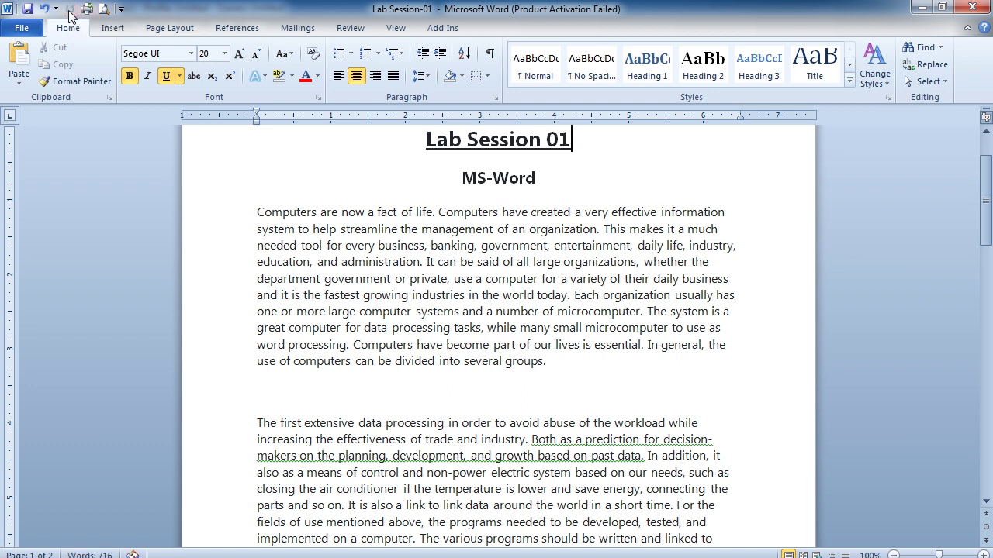
left_click(542, 138)
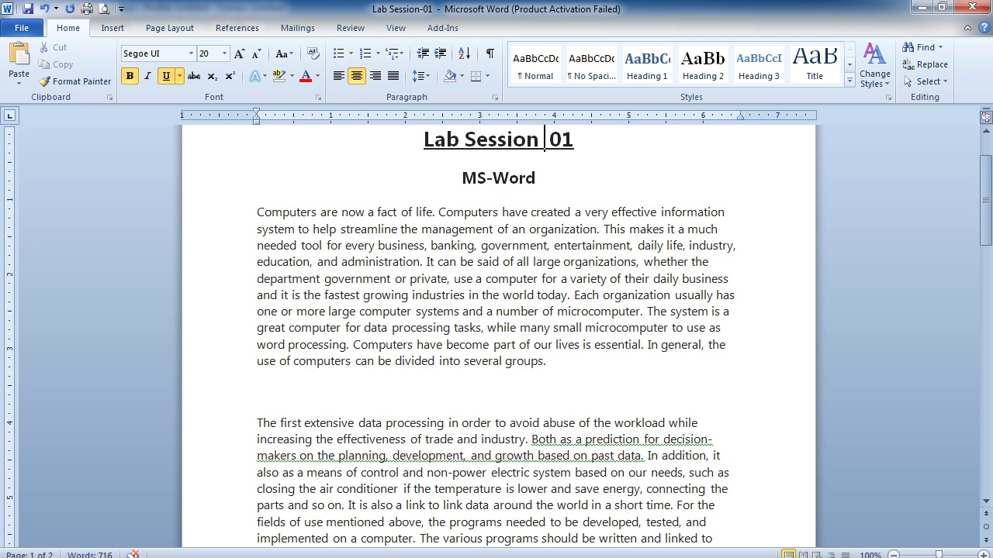
type("-")
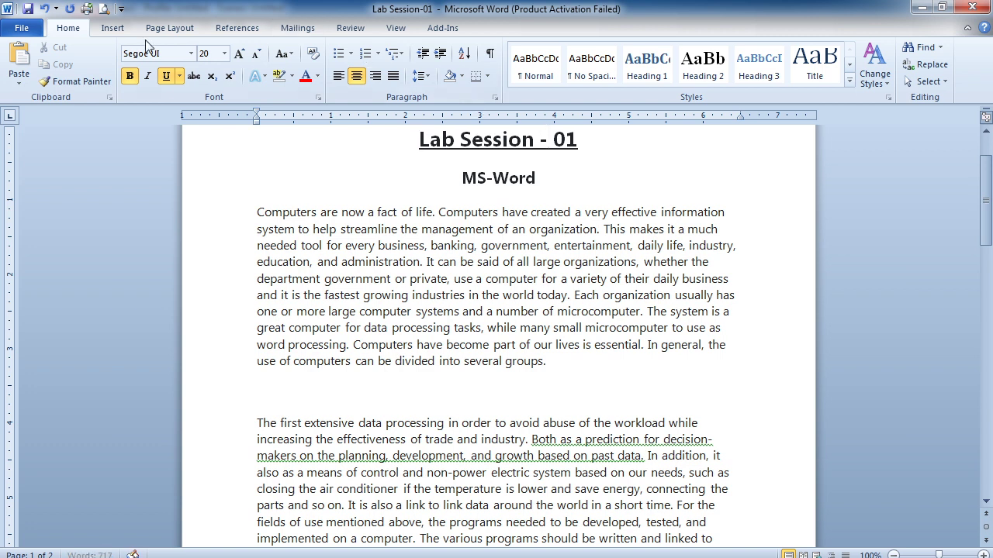
Quick Print the document twice, then show Print Preview for the HP LaserJet M1005.
left_click(87, 14)
left_click(87, 11)
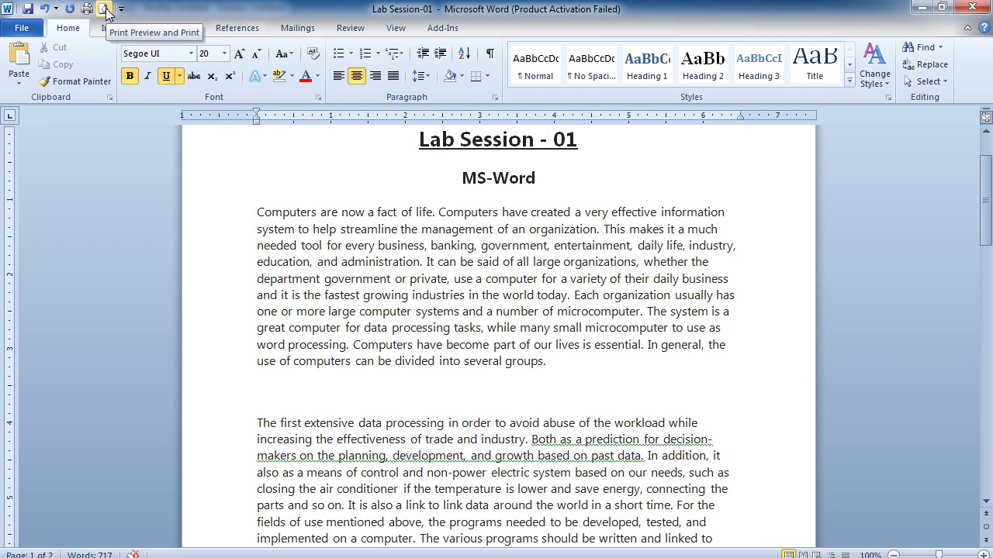
left_click(105, 14)
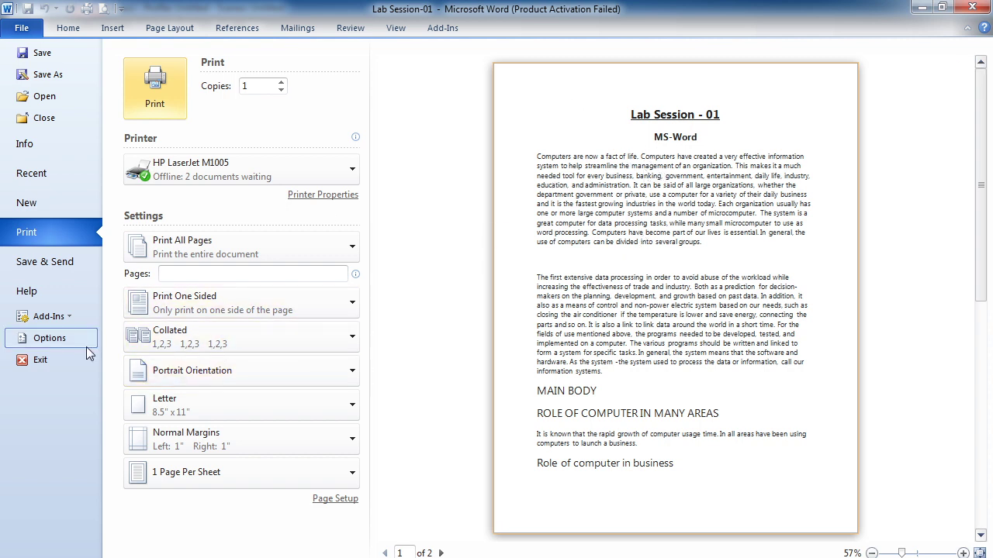
Exit Word, choosing to save the changes to Lab Session-01.
left_click(47, 365)
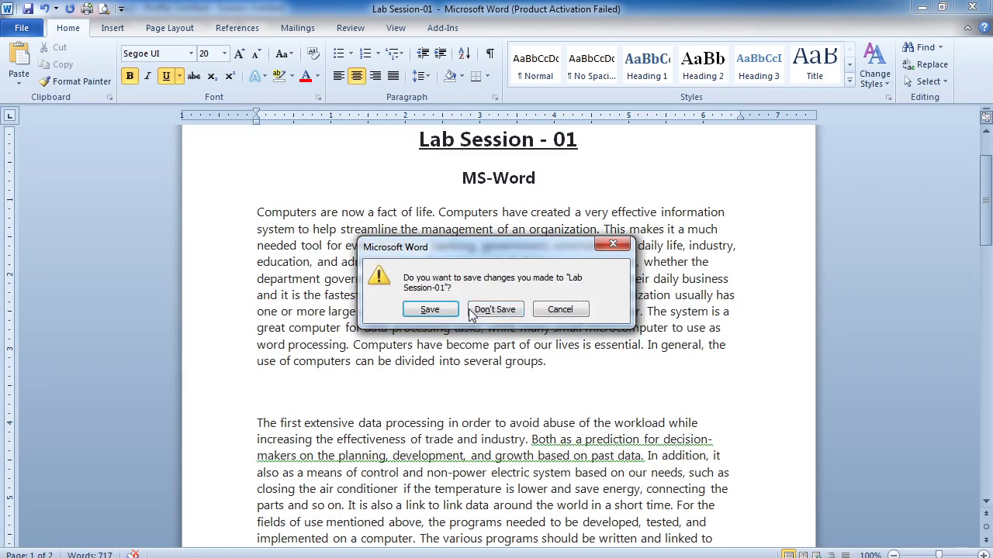
left_click(442, 309)
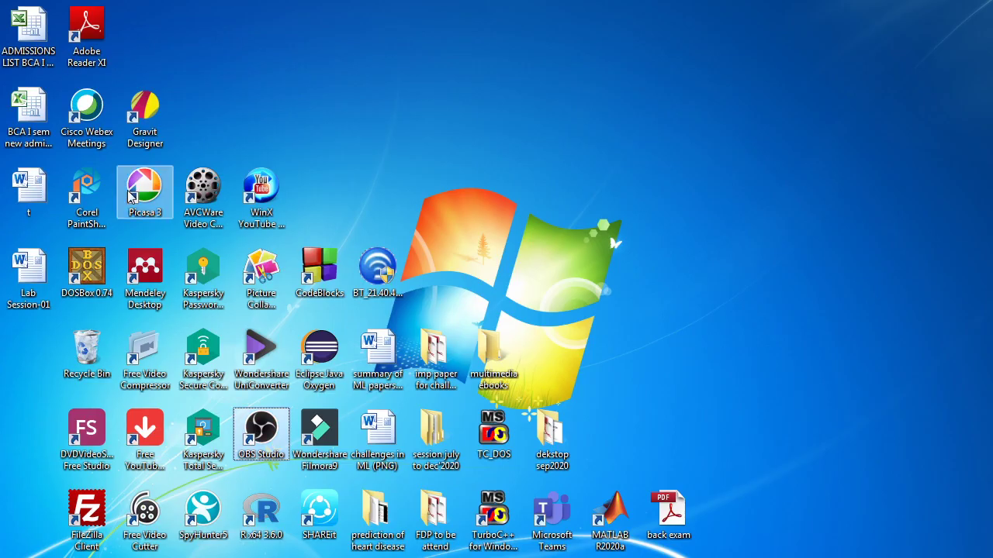
Reopen Lab Session-01 from the desktop, close the Activation Wizard, and move down two lines.
left_click(32, 302)
double_click(33, 303)
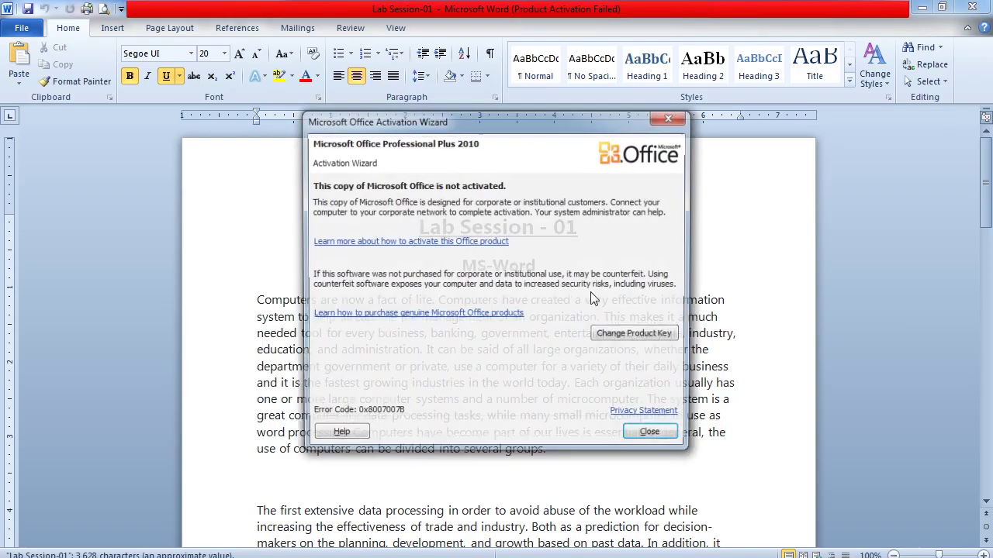
left_click(646, 448)
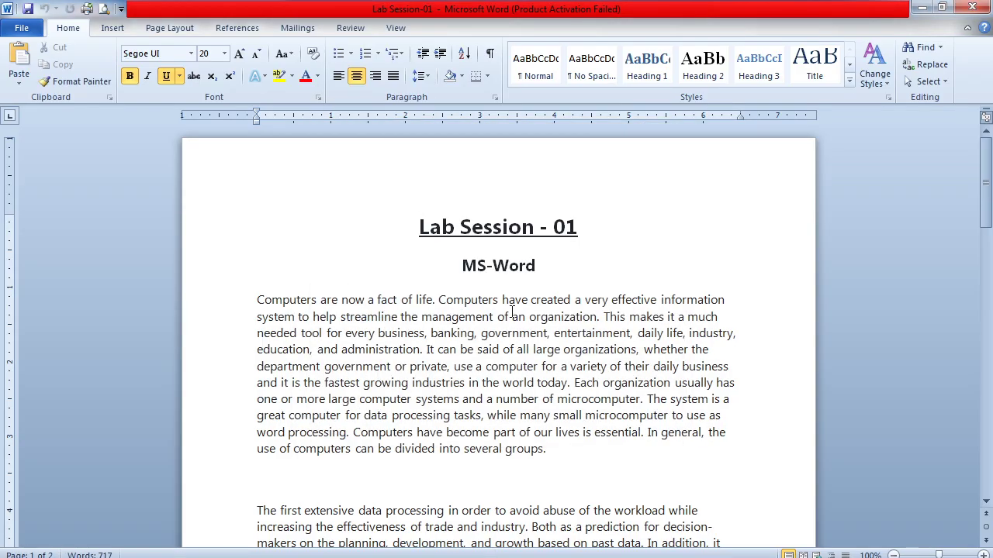
key("Down")
key("Down")
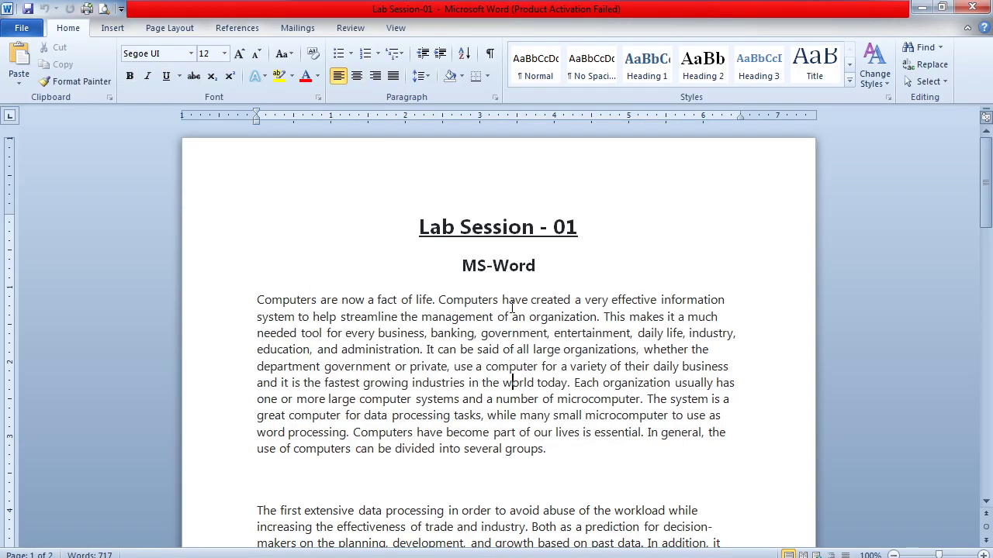
key("Down")
key("Down")
key("Down")
key("Down")
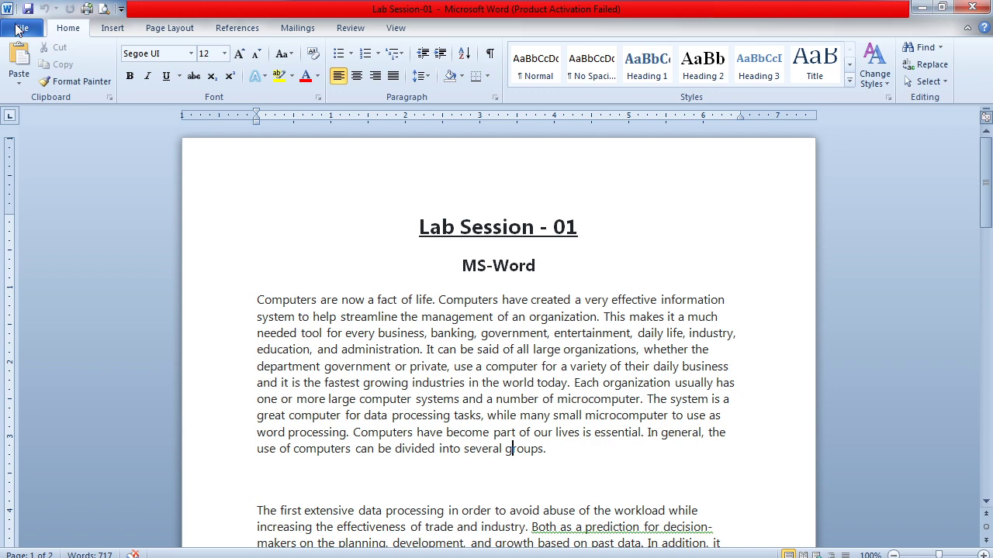
Review the Info page (20.8KB, 2 pages, 717 words), then exit Word.
left_click(20, 29)
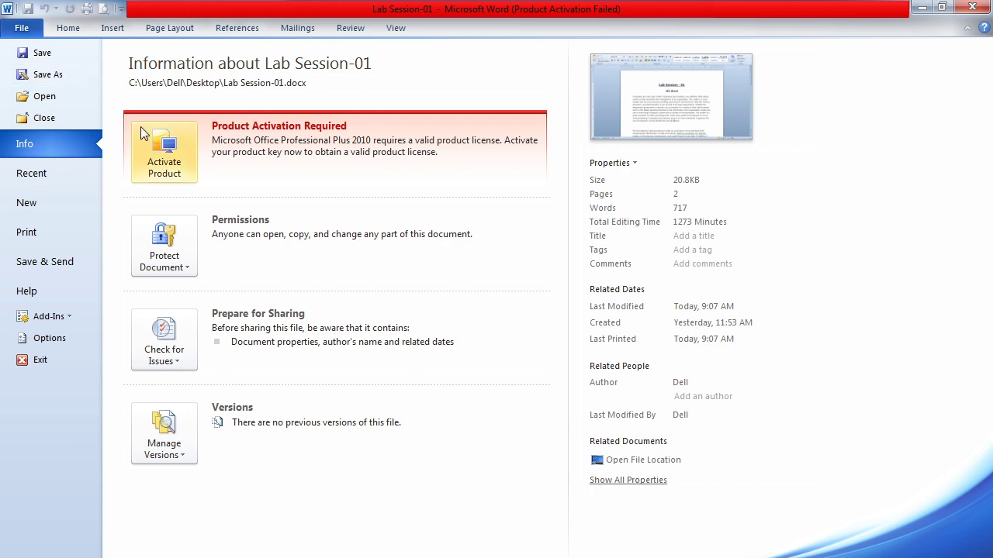
left_click(921, 8)
key("alt+Tab")
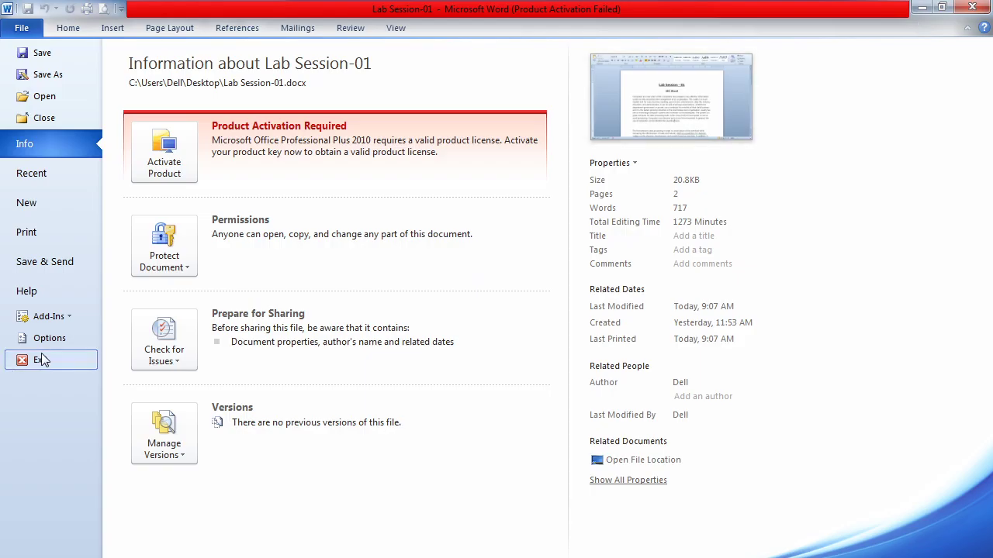
left_click(41, 359)
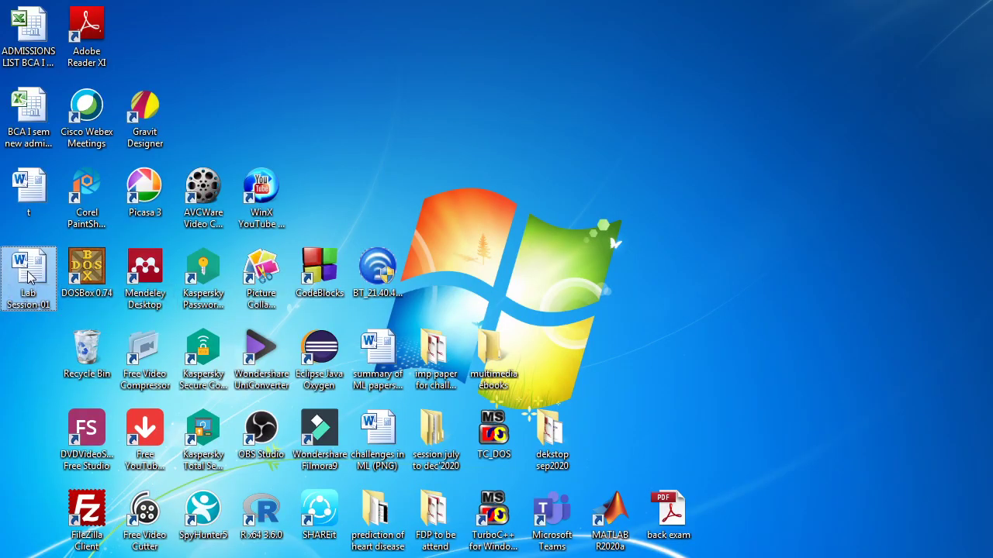
Reopen the file and Save As a Desktop copy named 'Lab Session-02'.
double_click(31, 277)
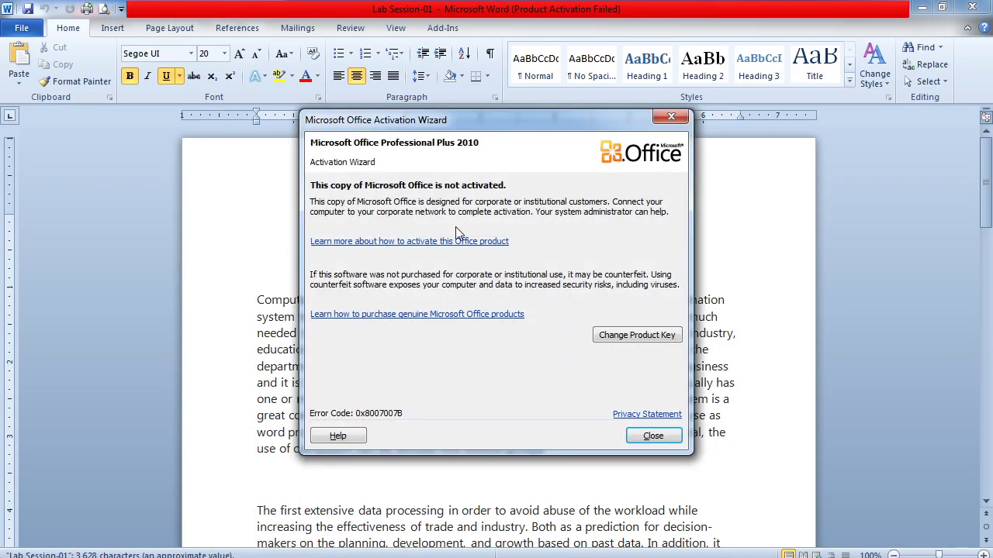
left_click(670, 116)
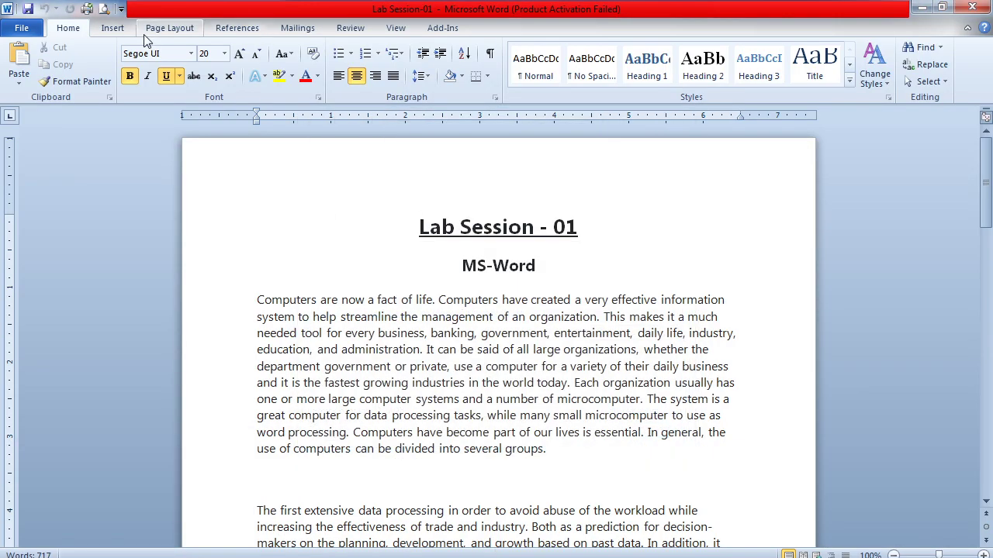
left_click(22, 27)
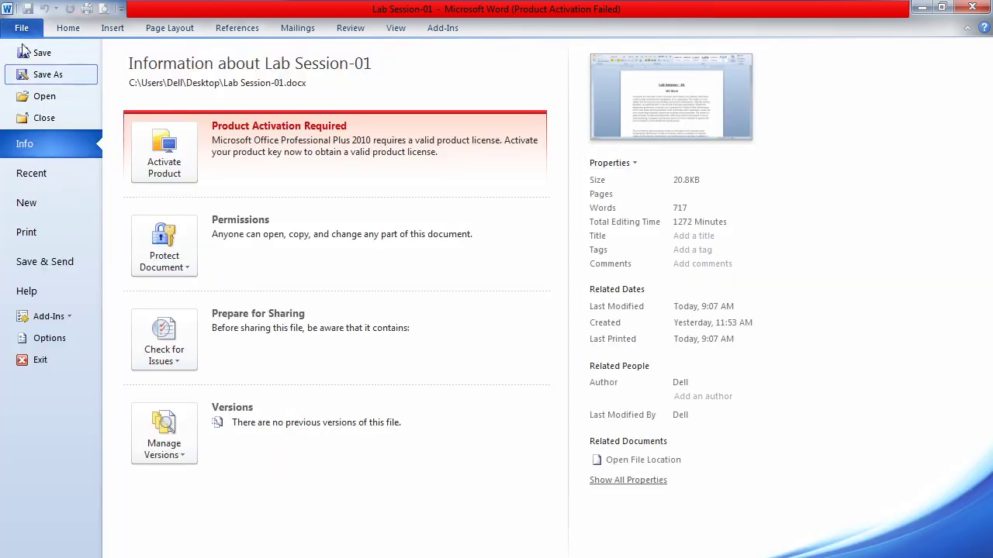
left_click(48, 74)
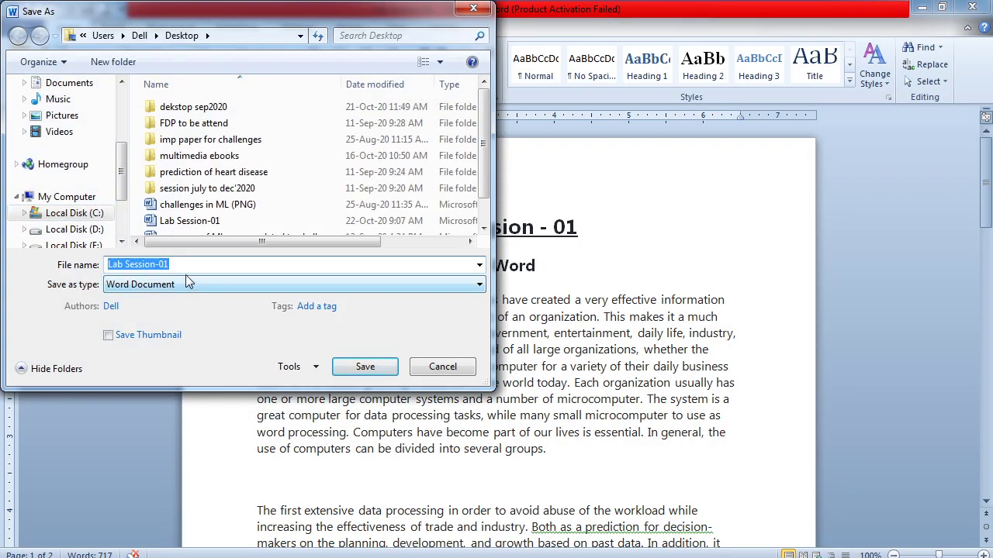
left_click(191, 264)
key("BackSpace")
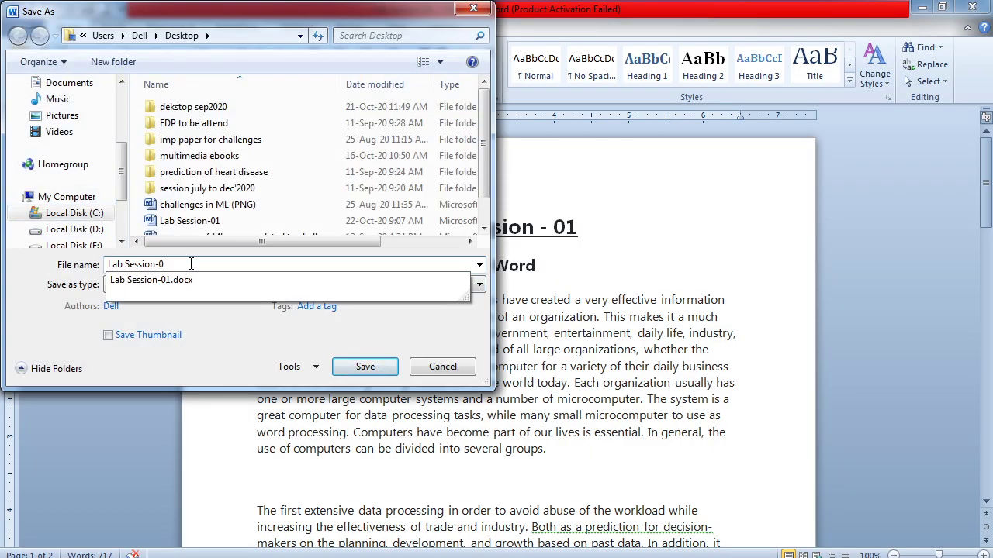
type("2")
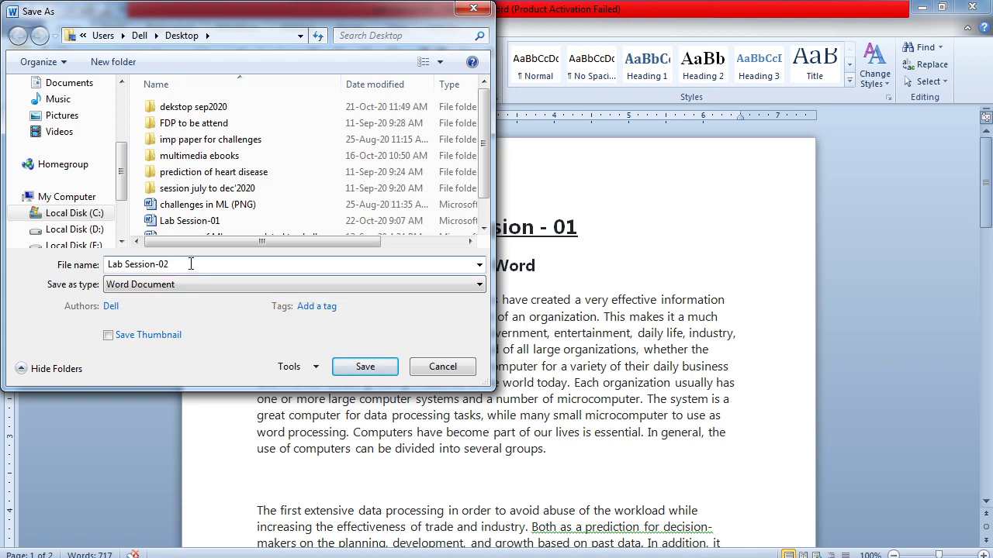
left_click(365, 367)
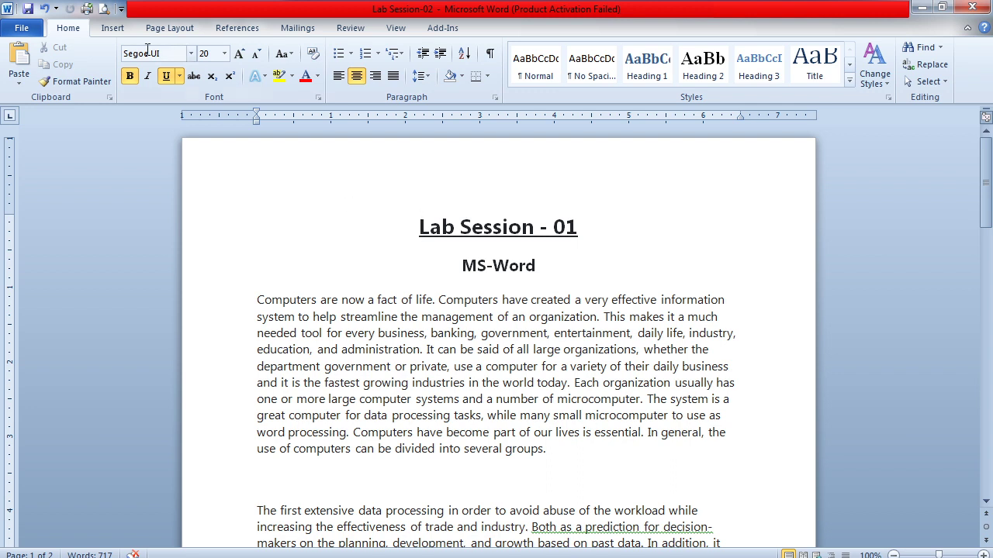
Check the Open dialog without opening a file, then exit Word, closing Lab Session-02.
left_click(22, 31)
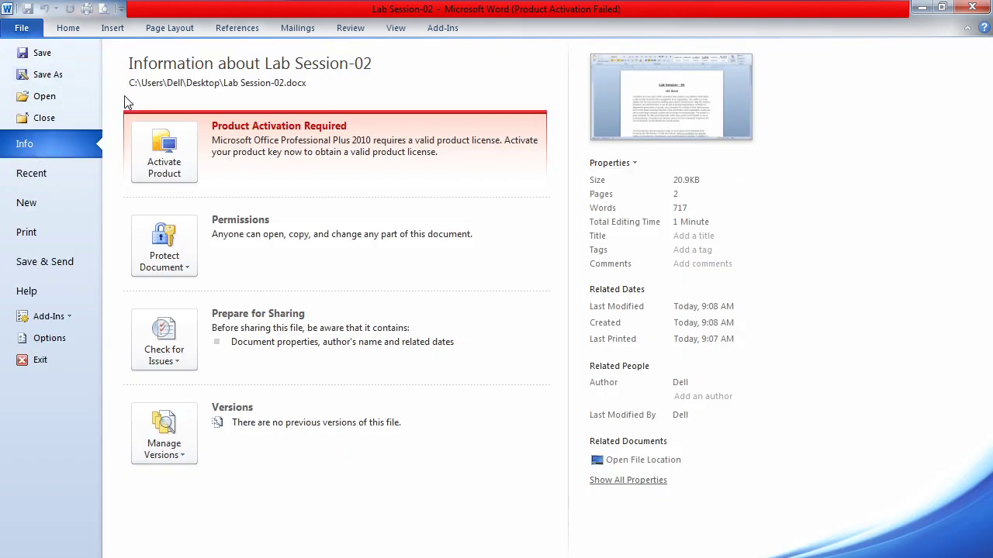
left_click(45, 99)
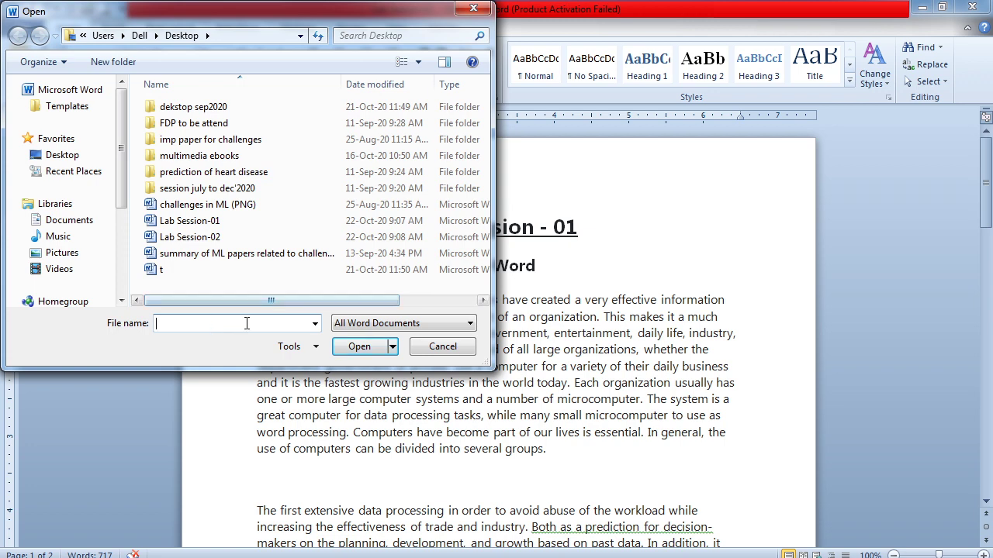
left_click(442, 346)
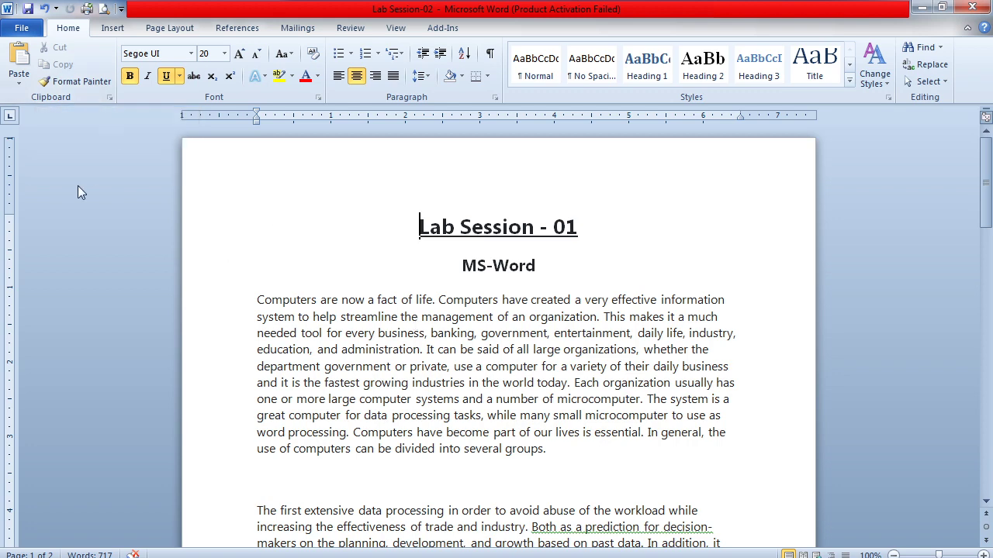
left_click(21, 28)
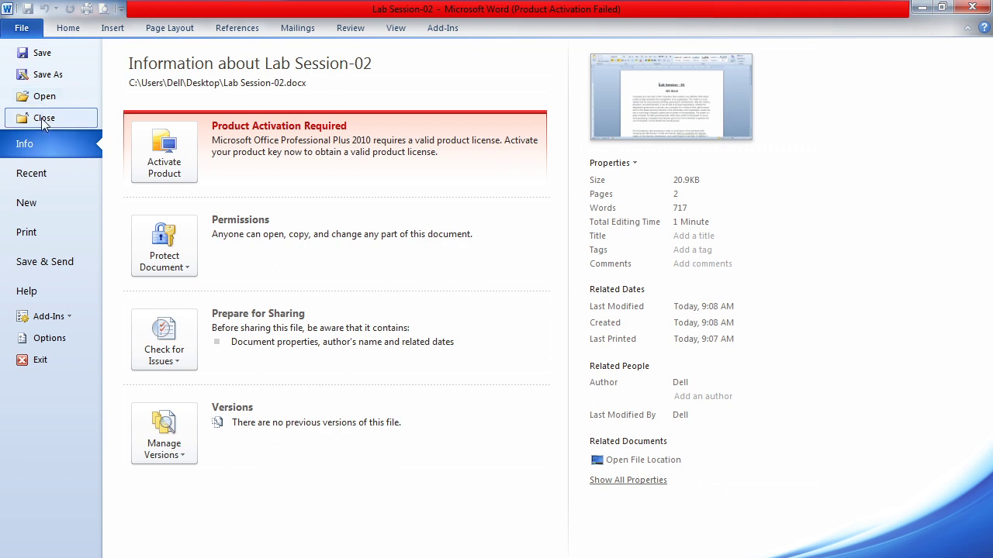
left_click(38, 366)
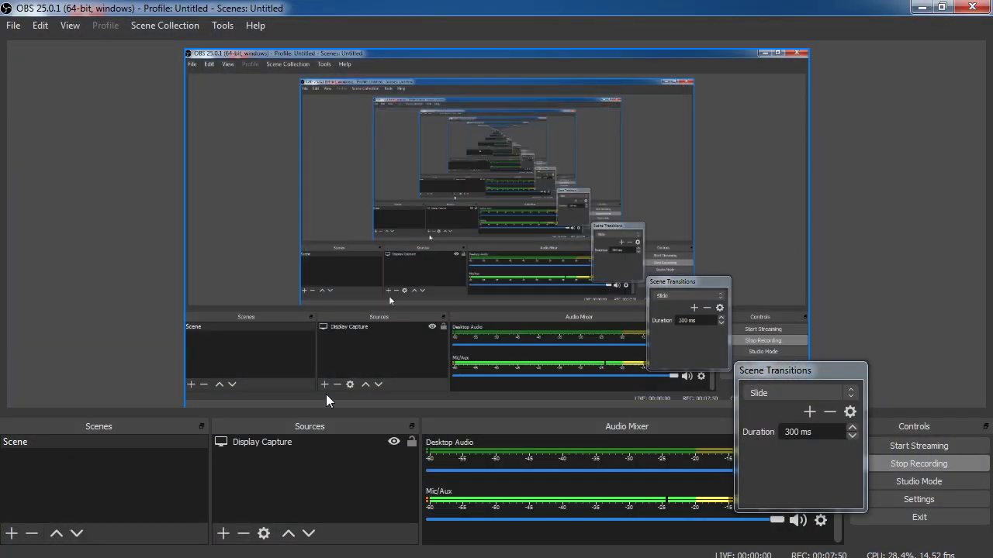
Reopen Lab Session-01 from the desktop, dismiss the activation warning, and show its Info page.
key("super+d")
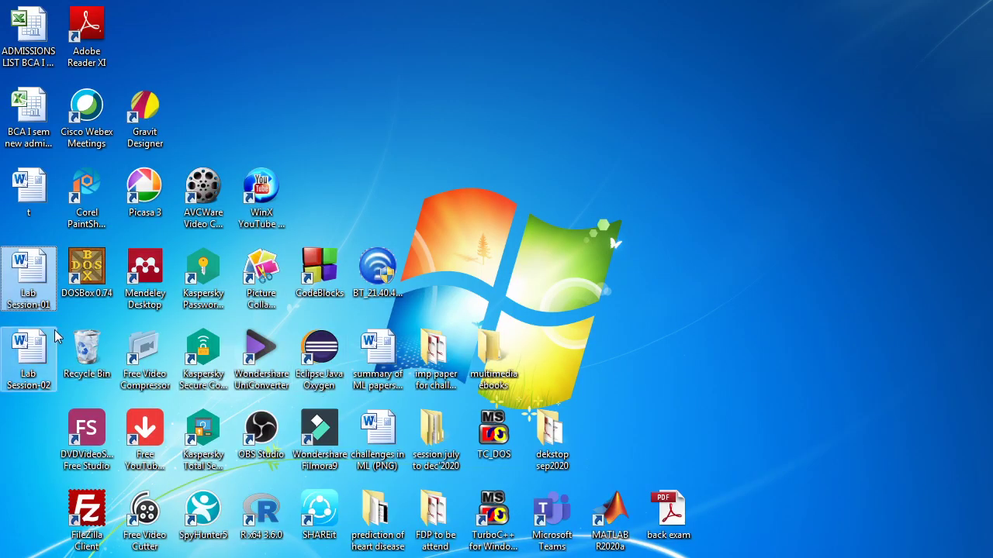
double_click(28, 279)
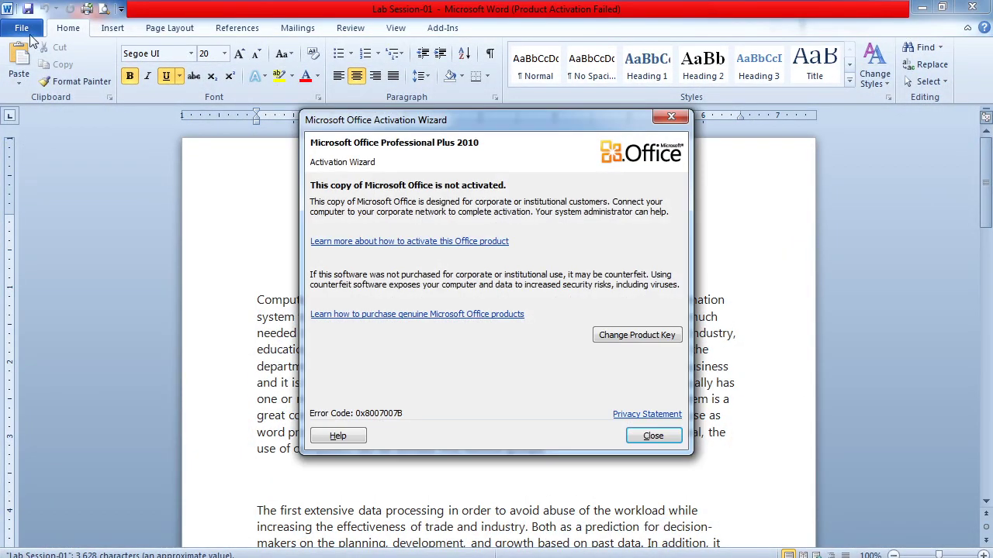
left_click(673, 121)
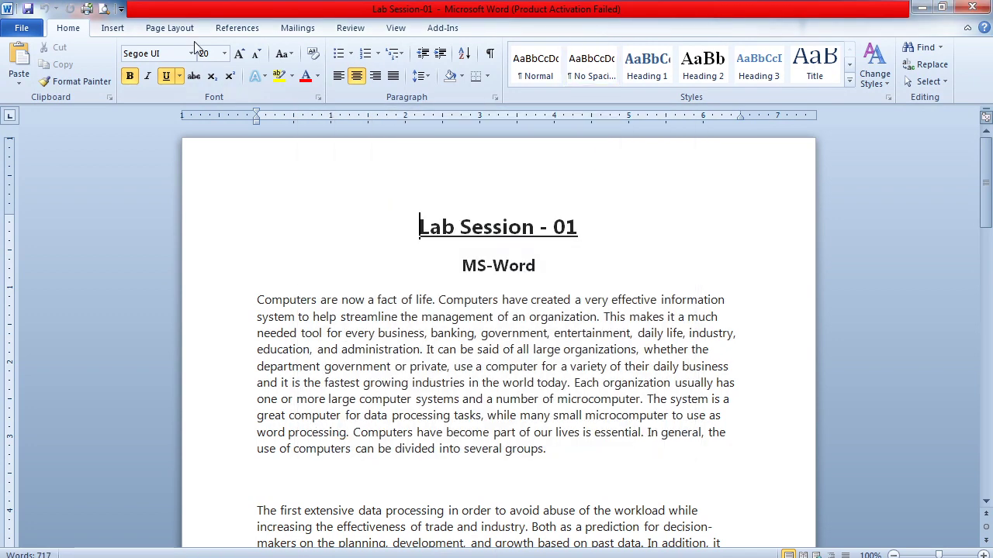
left_click(22, 29)
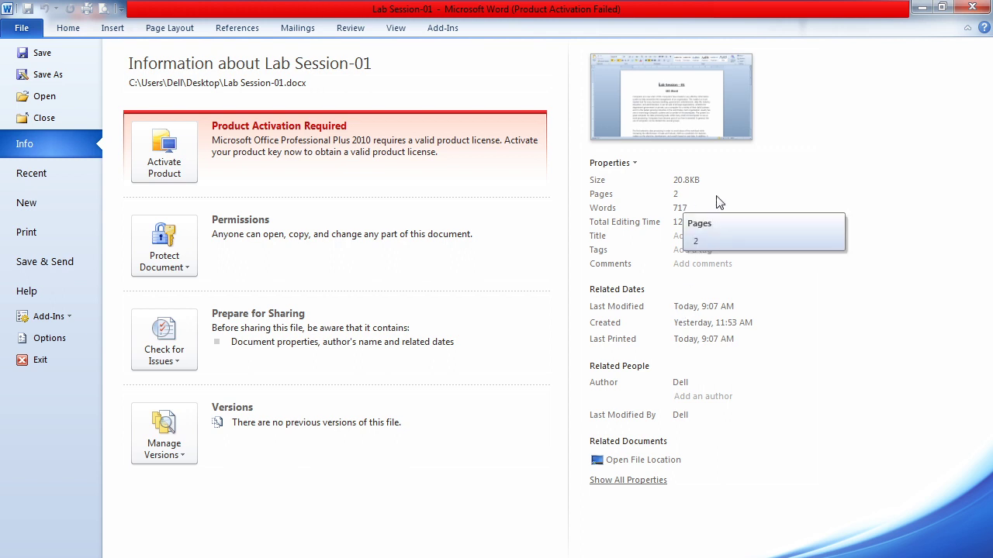
View the Recent documents list, then the New page's Available Templates.
left_click(38, 177)
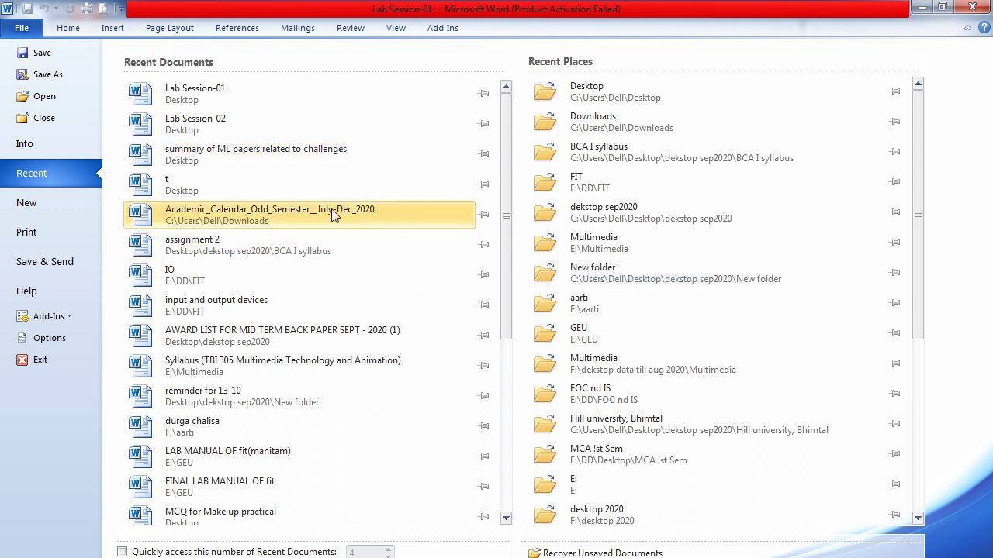
left_click(35, 205)
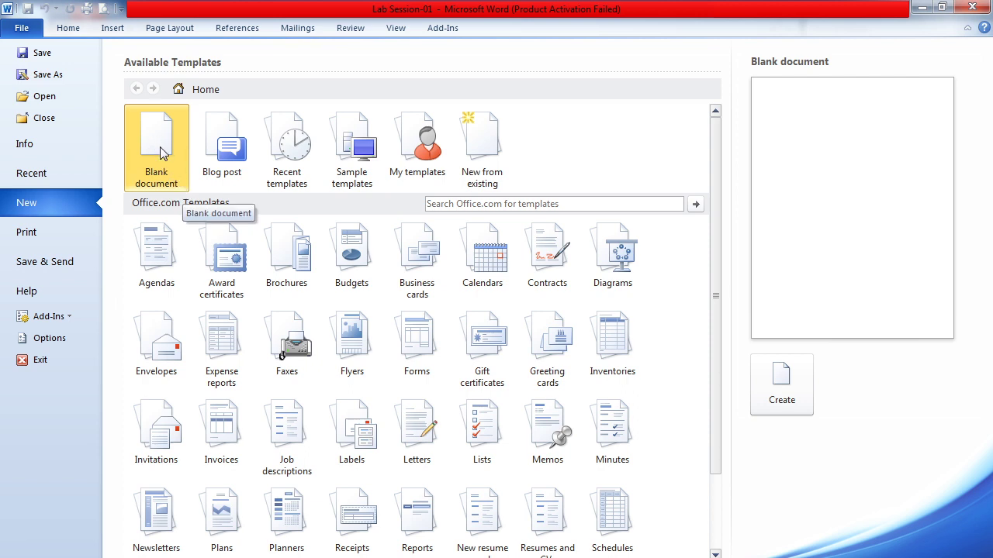
Show the Print page preview for Lab Session-01 and select the Copies value.
left_click(28, 233)
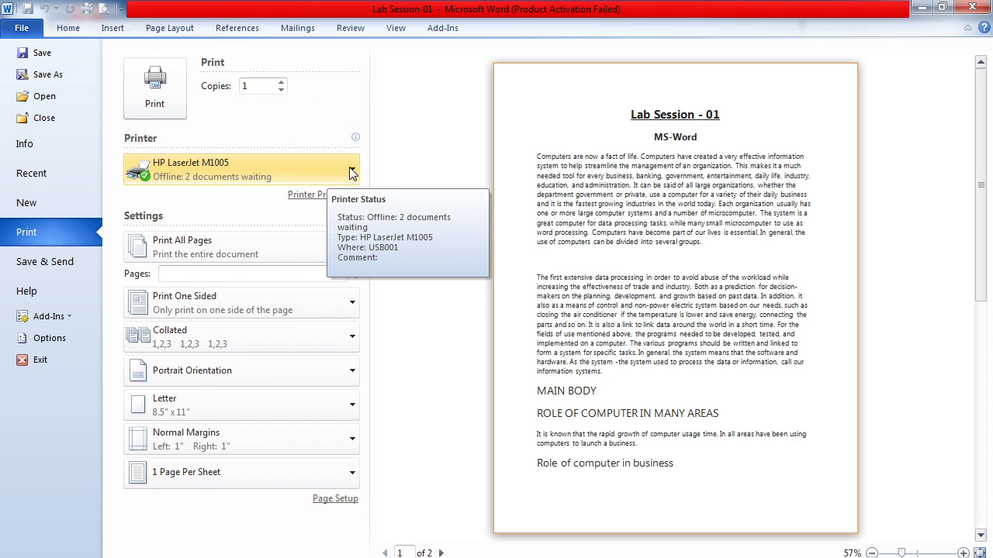
double_click(261, 87)
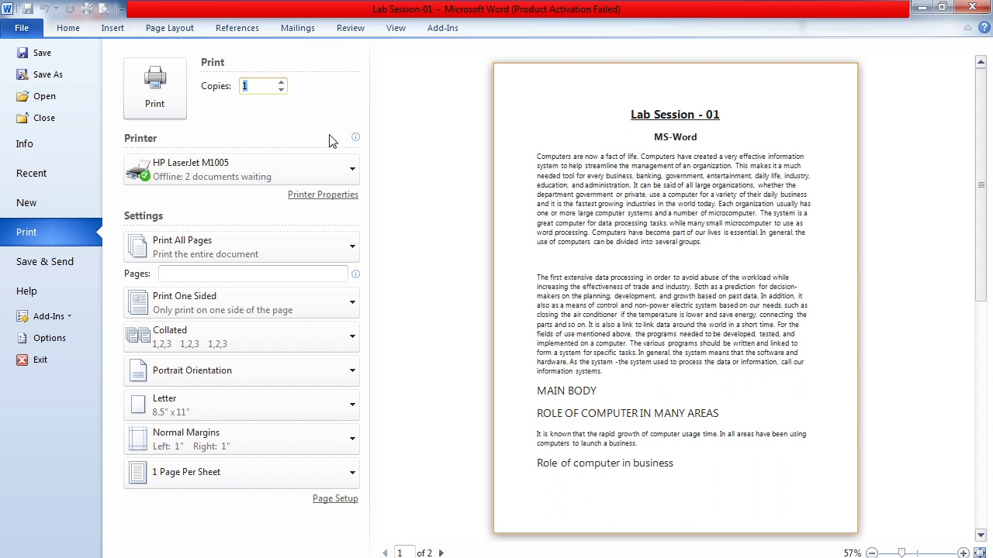
Review the Save & Send options, then view the Help page's version details.
left_click(31, 266)
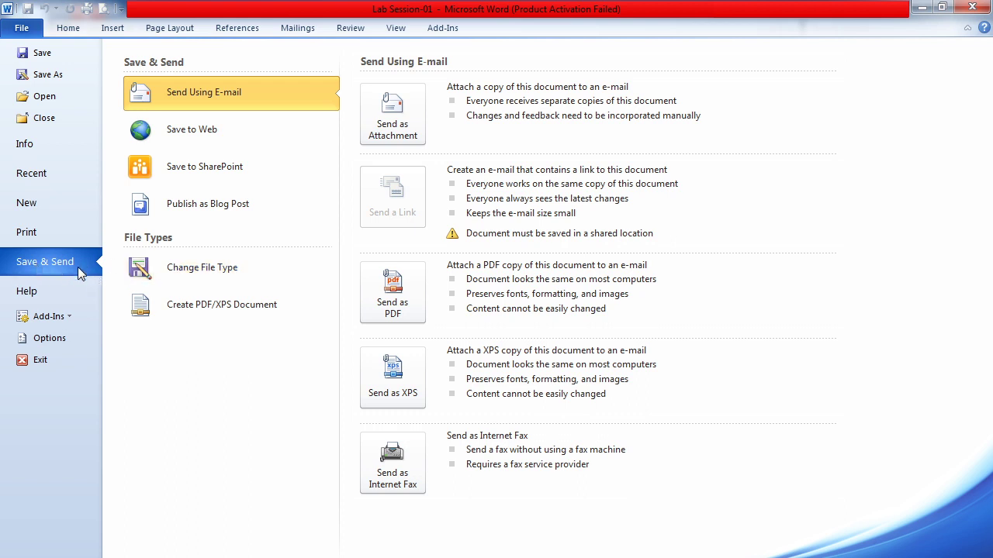
left_click(25, 292)
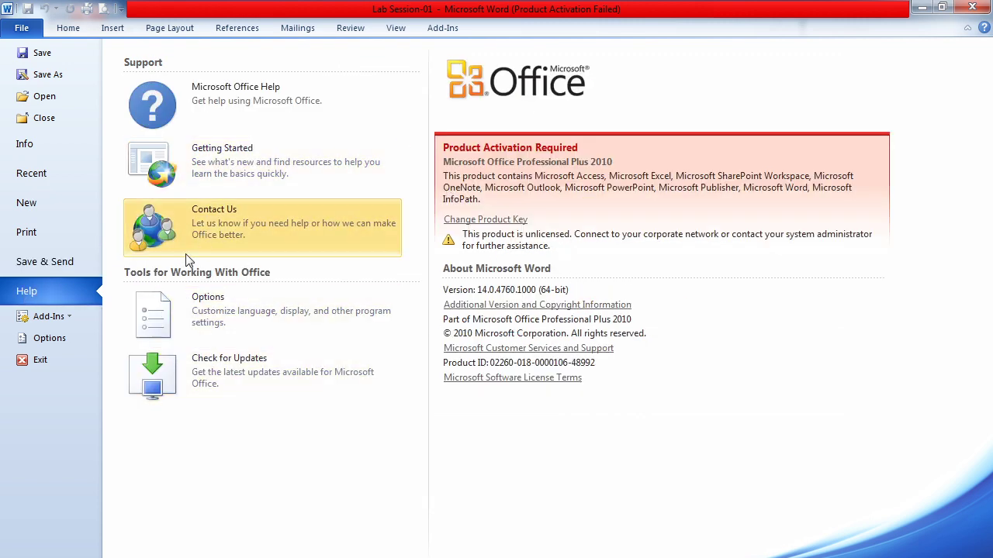
Toggle the Add-Ins list, cycle through open windows, and return to the Home tab.
left_click(48, 316)
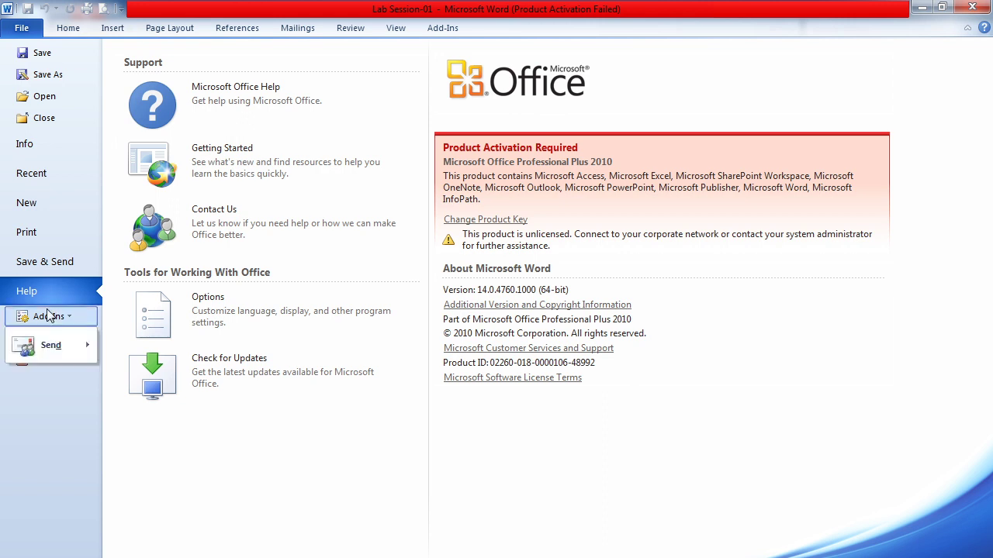
left_click(50, 424)
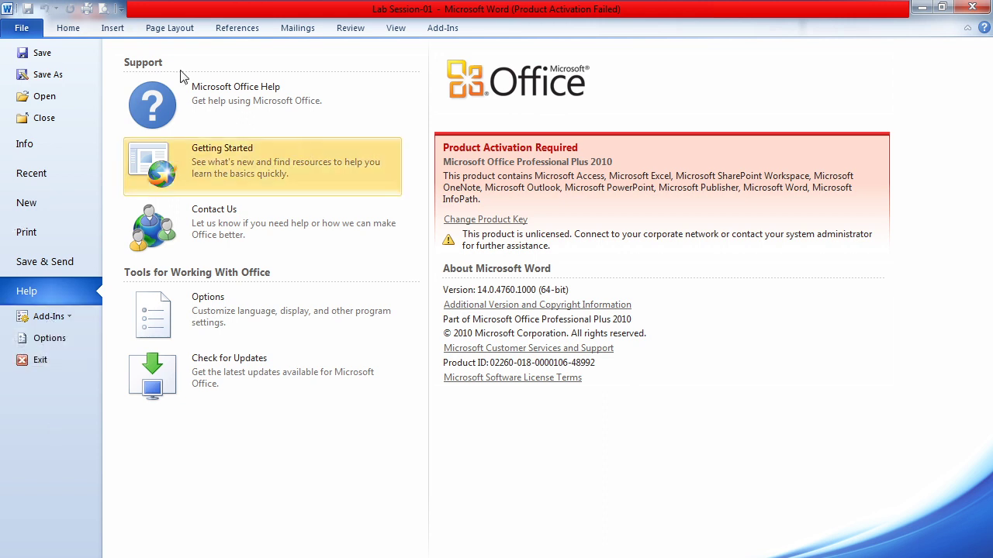
key("alt+Tab")
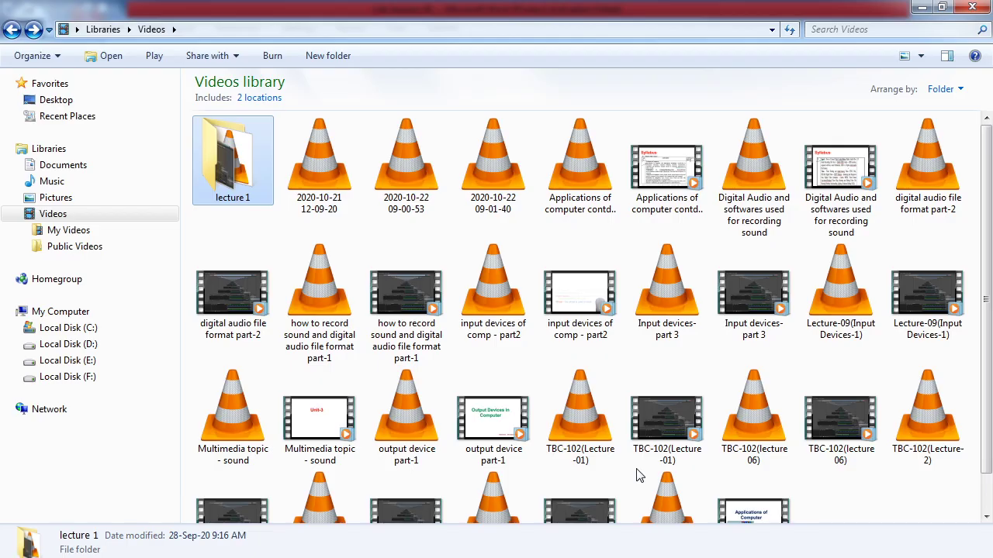
key("alt+Tab")
key("alt+Tab")
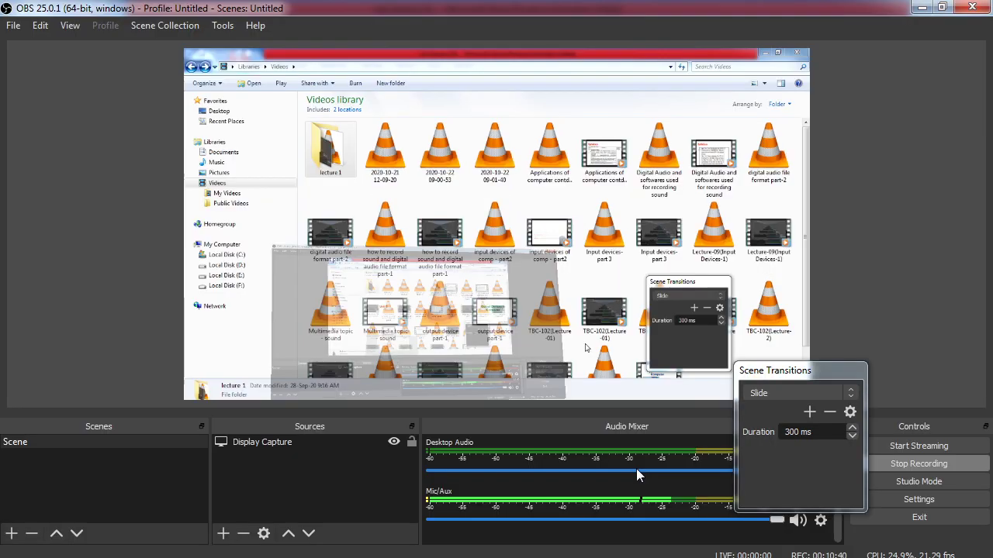
key("alt+Tab")
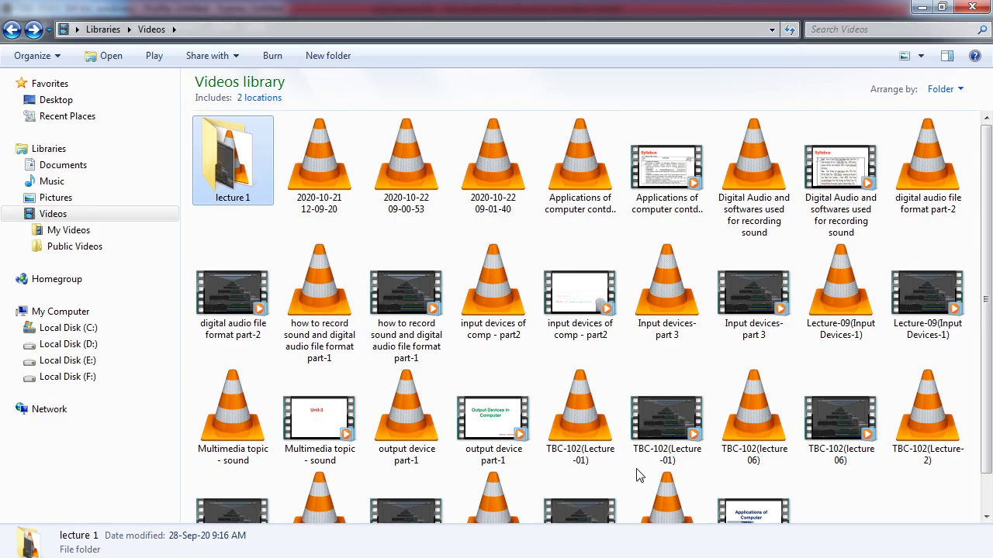
key("alt+Tab")
key("alt+Tab")
key("alt+Tab")
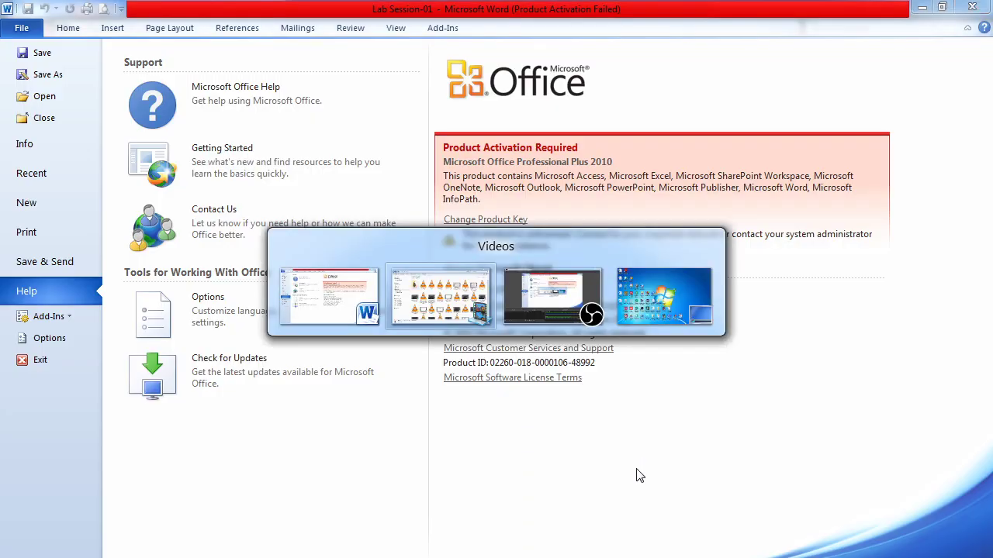
key("alt+Tab")
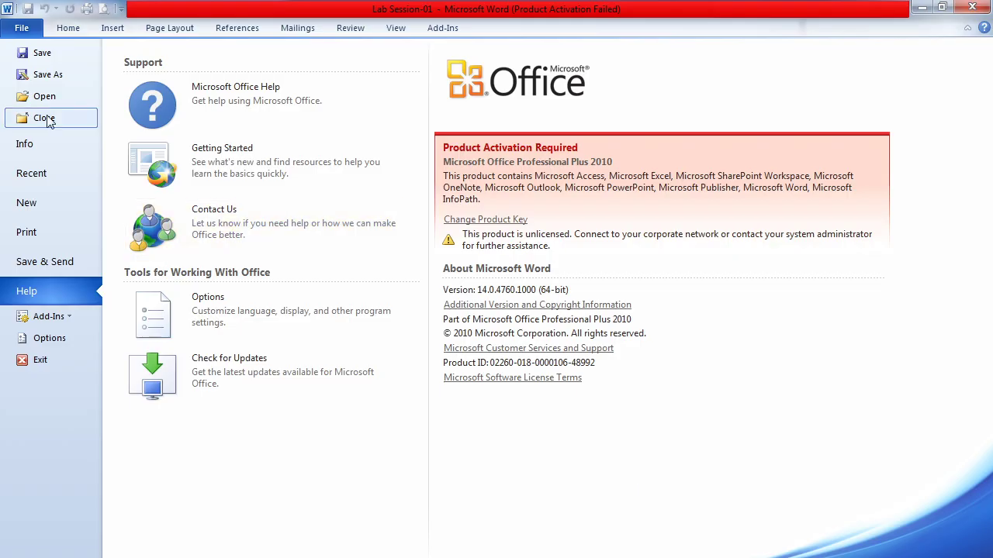
left_click(70, 31)
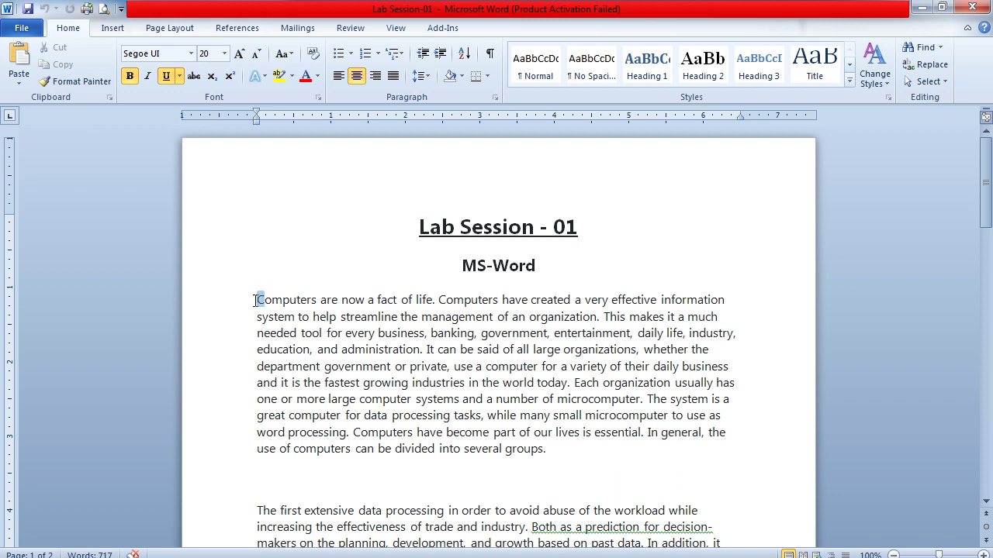
Copy the 'Computers are now a fact of life' paragraph and set the cursor below it.
left_click_drag(257, 300, 555, 453)
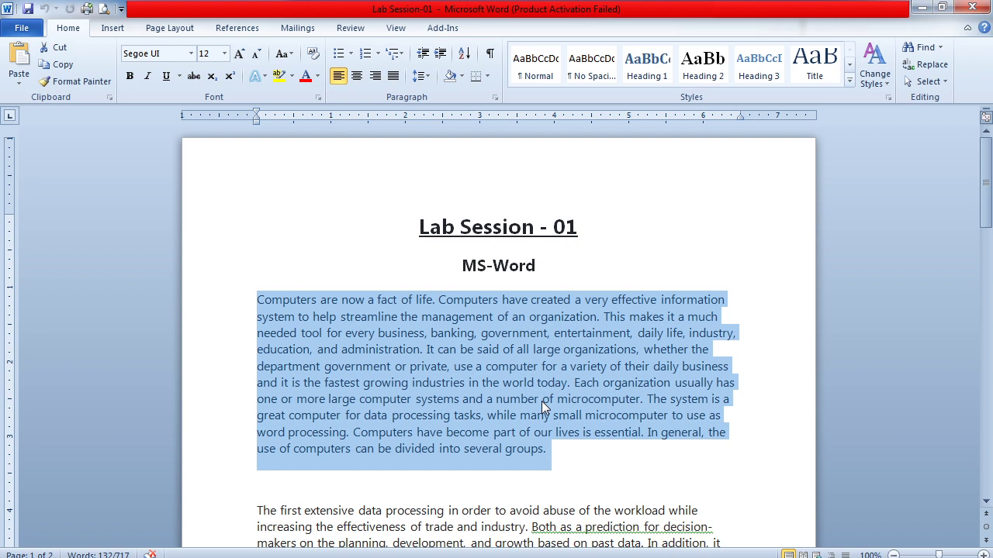
left_click(68, 70)
left_click(69, 70)
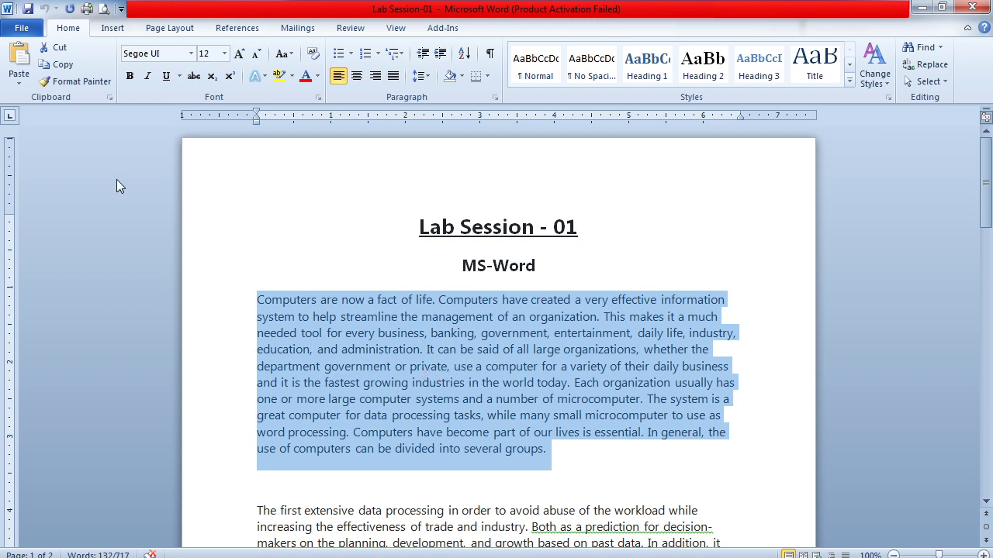
left_click(304, 480)
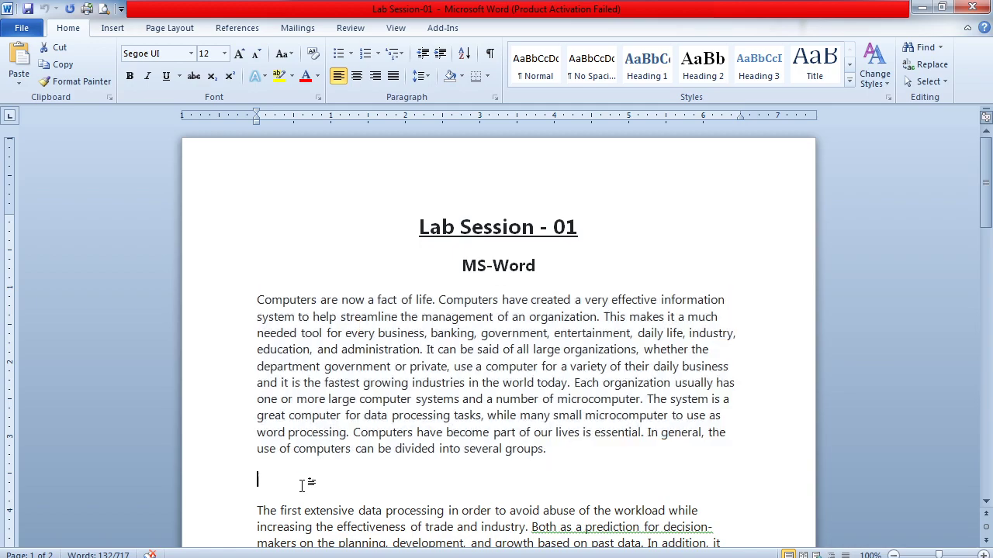
Insert a page break at the document's end and paste the copied paragraph onto page 3.
key("Down")
key("Down")
key("Down")
key("Down")
key("Down")
key("Down")
key("Down")
key("Down")
key("Down")
key("Down")
key("Down")
key("Down")
key("Down")
key("Down")
key("Down")
key("Down")
key("Down")
key("Down")
key("Down")
key("Down")
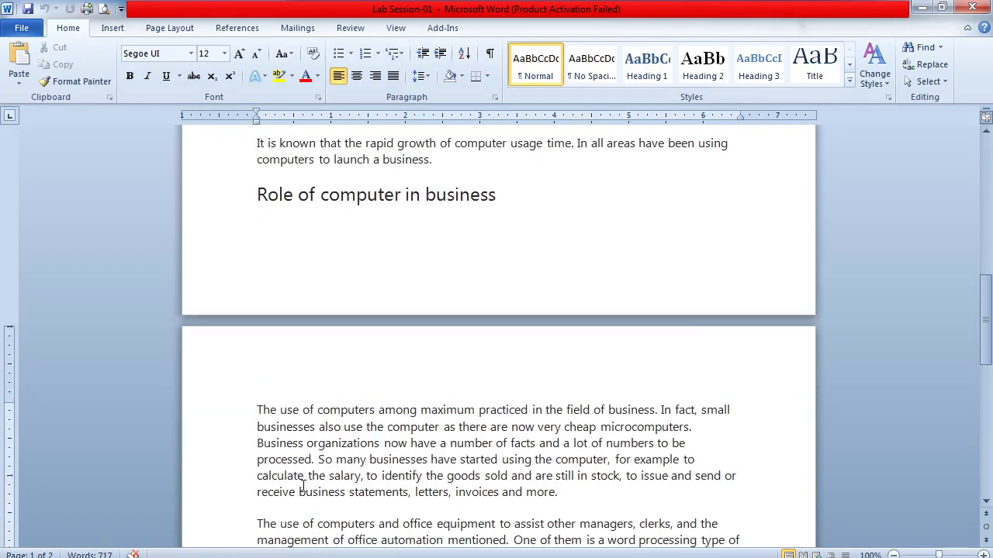
key("Down")
key("Down")
key("Down")
key("Down")
key("Down")
key("Down")
key("Down")
key("Down")
key("Down")
key("Down")
key("Down")
key("Down")
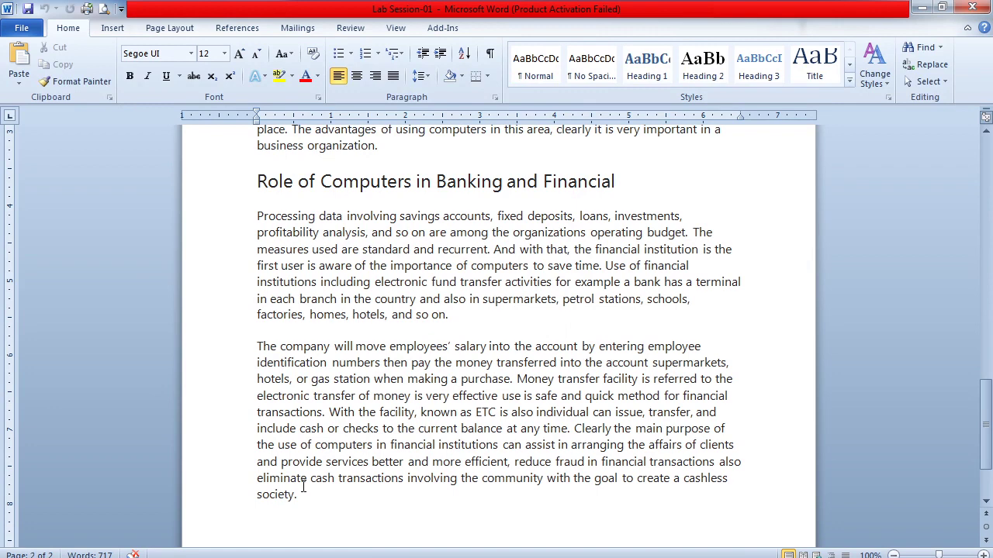
key("ctrl+Return")
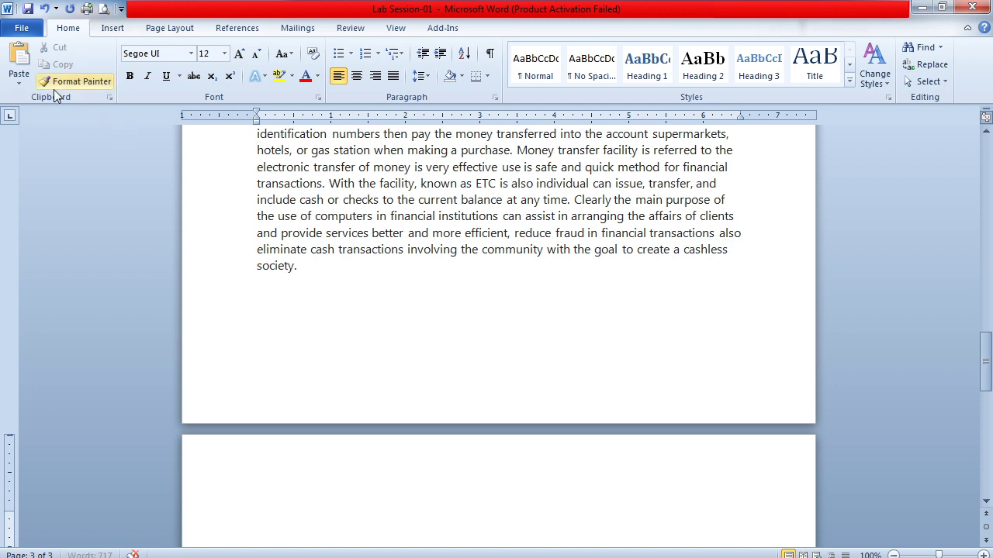
left_click(21, 58)
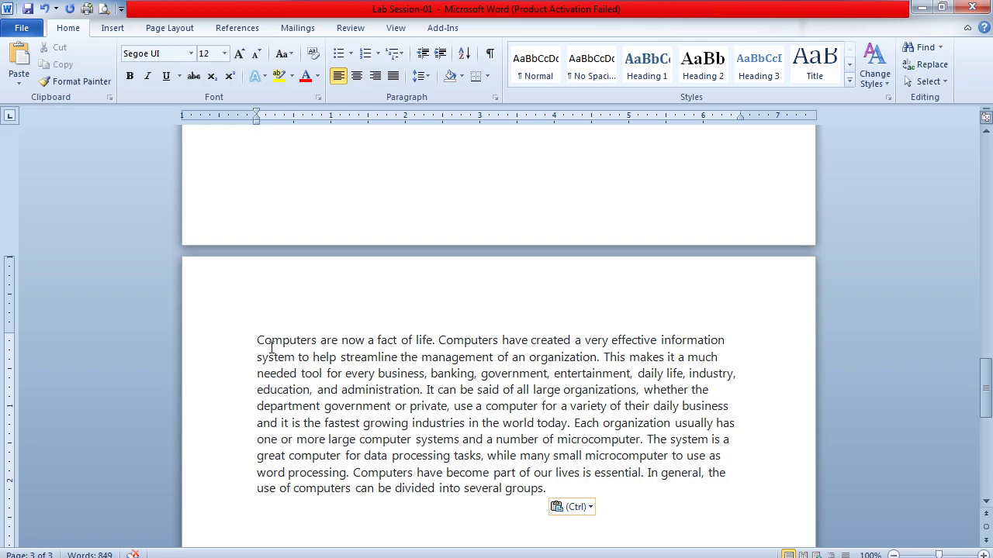
key("Up")
key("Up")
key("Up")
key("Up")
key("Up")
key("Up")
key("Up")
key("Up")
key("Up")
key("Up")
key("Up")
key("Up")
key("Up")
key("Up")
key("Up")
key("Up")
key("Up")
key("Up")
key("Up")
key("Up")
key("Up")
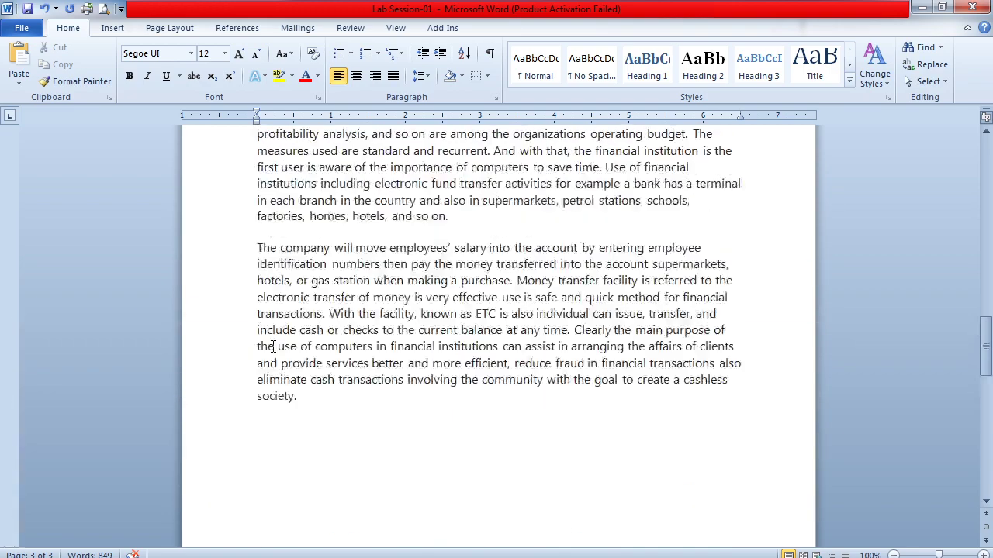
key("Up")
key("Up")
key("Up")
key("Up")
key("Up")
key("Up")
key("Up")
key("Up")
key("Up")
key("Up")
key("Up")
key("Up")
key("Up")
key("Up")
key("Up")
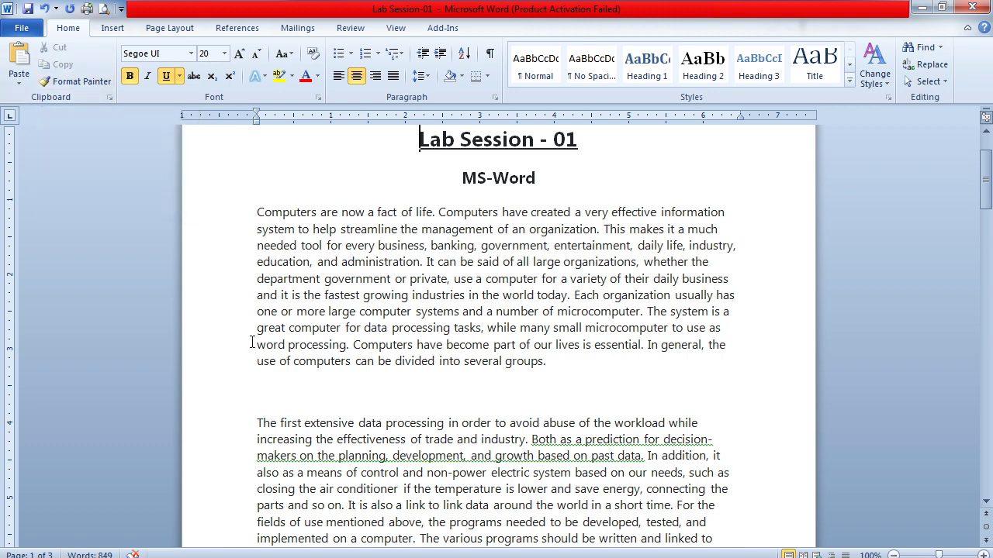
Change the selected first paragraph from Segoe UI 12 to Times New Roman 18 pt.
left_click_drag(258, 214, 621, 368)
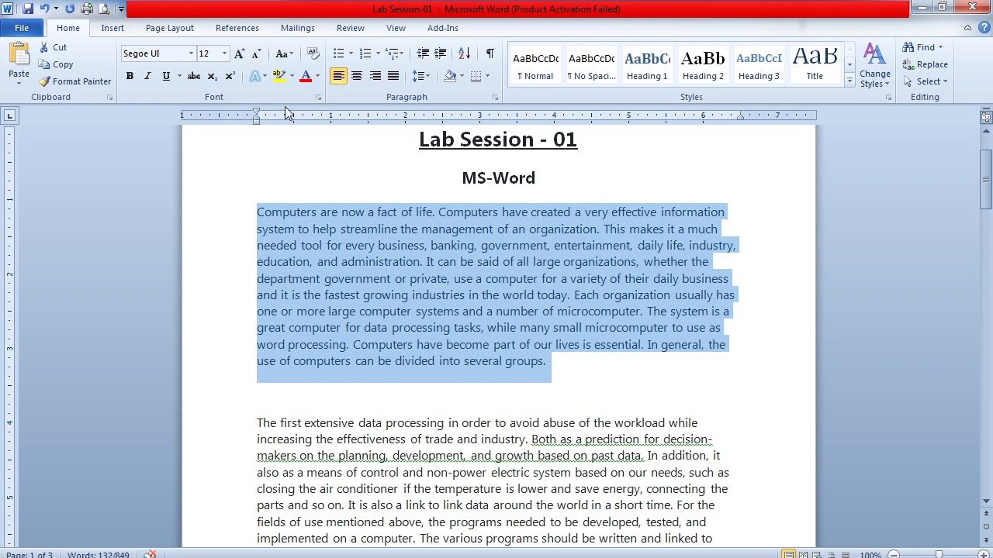
left_click(192, 54)
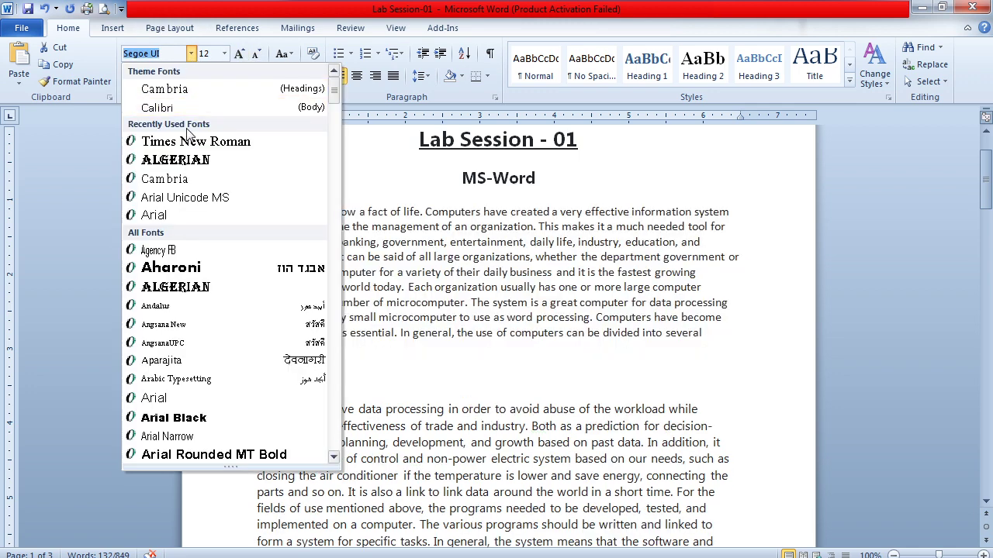
left_click(187, 142)
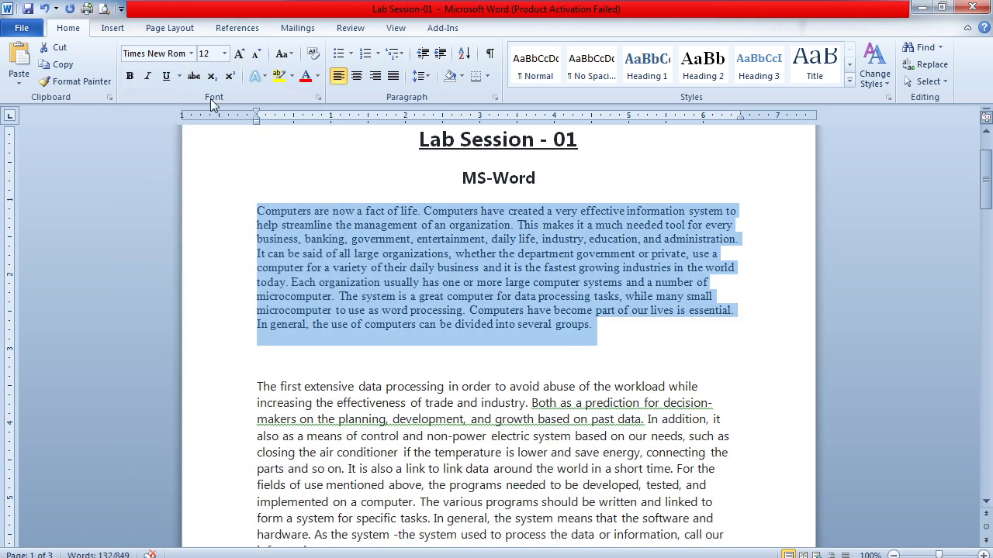
left_click(224, 54)
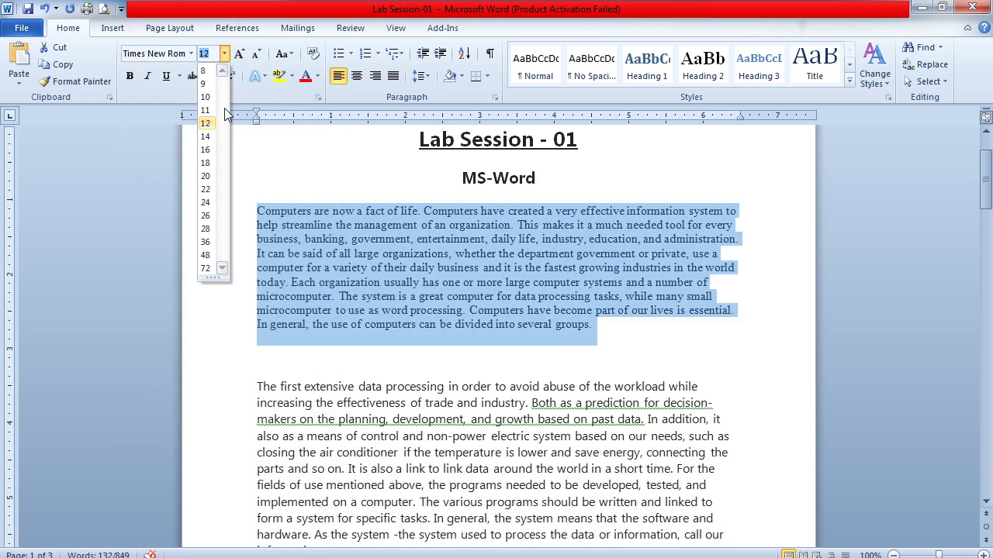
left_click(205, 164)
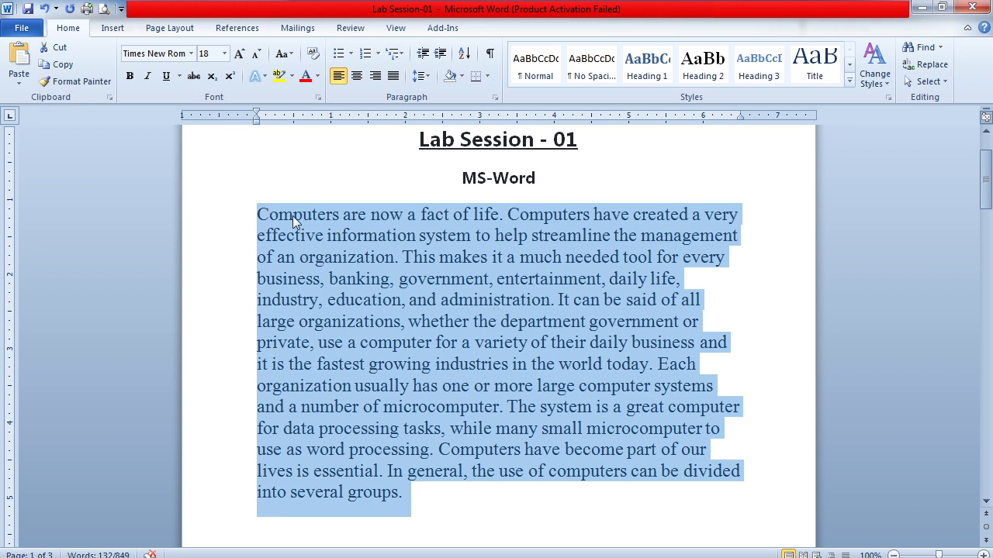
Format Painter the first paragraph's Times New Roman 18 formatting onto the second paragraph.
left_click(75, 82)
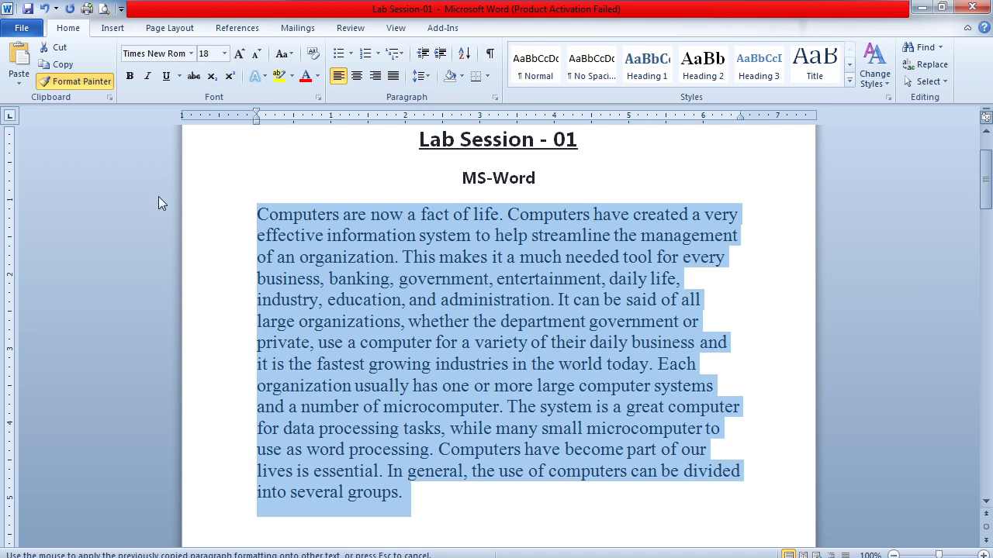
left_click(77, 80)
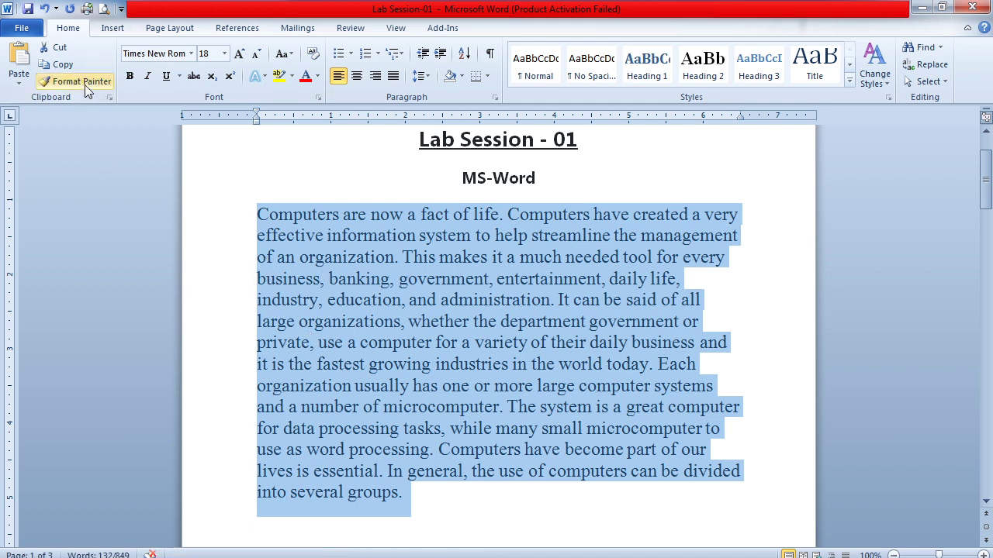
left_click(84, 81)
left_click_drag(985, 178, 985, 234)
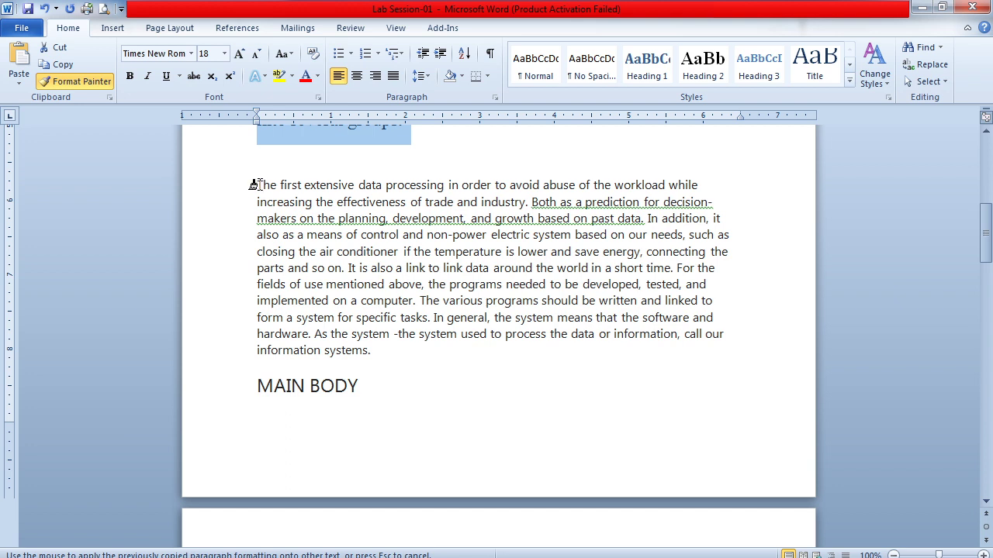
mouse_move(252, 185)
left_mouse_down()
mouse_move(308, 215)
mouse_move(348, 264)
mouse_move(388, 329)
mouse_move(393, 361)
left_mouse_up()
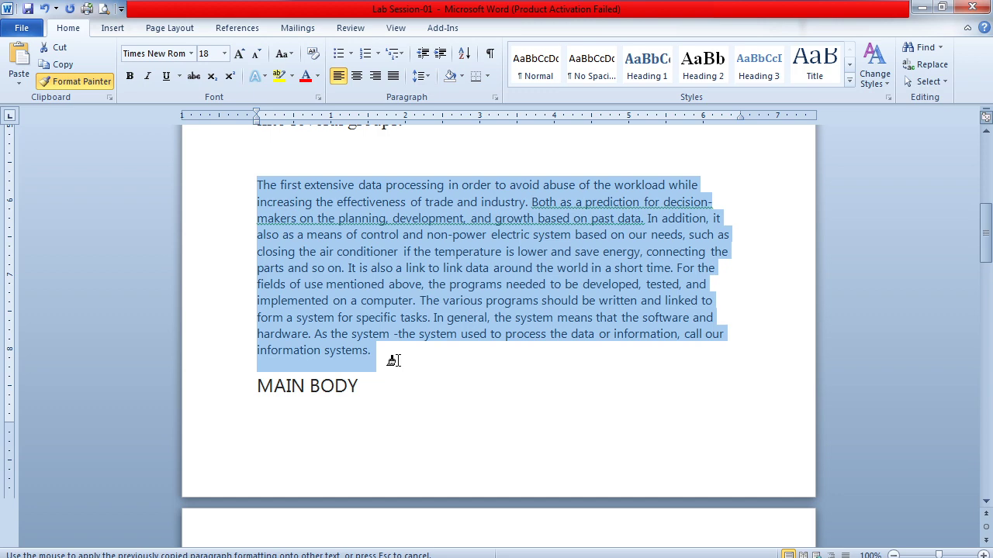
left_click_drag(393, 361, 398, 360)
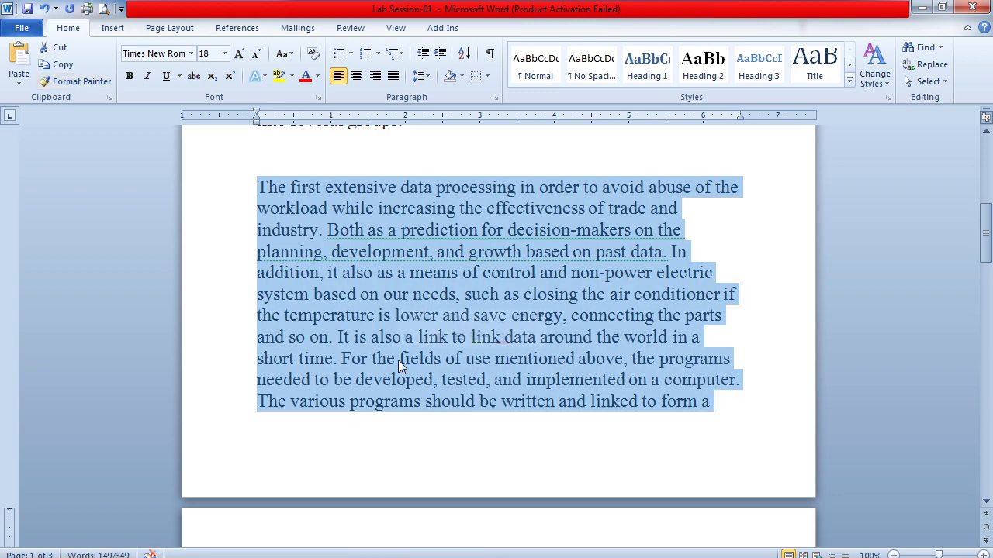
left_click(400, 160)
Review both reformatted paragraphs down to the text on page 2.
scroll(401, 159, "up", 3)
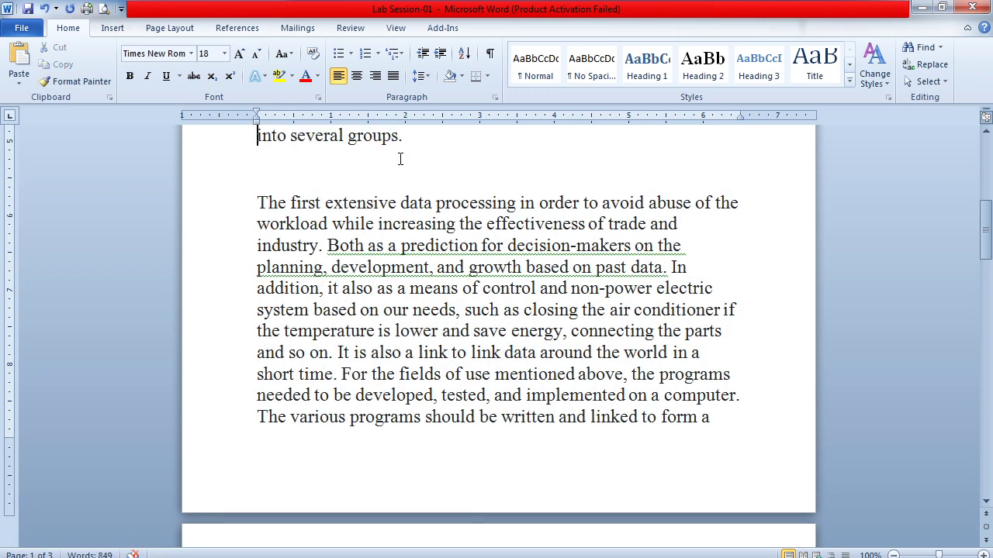
key("Up")
key("Up")
key("Up")
key("Up")
key("Up")
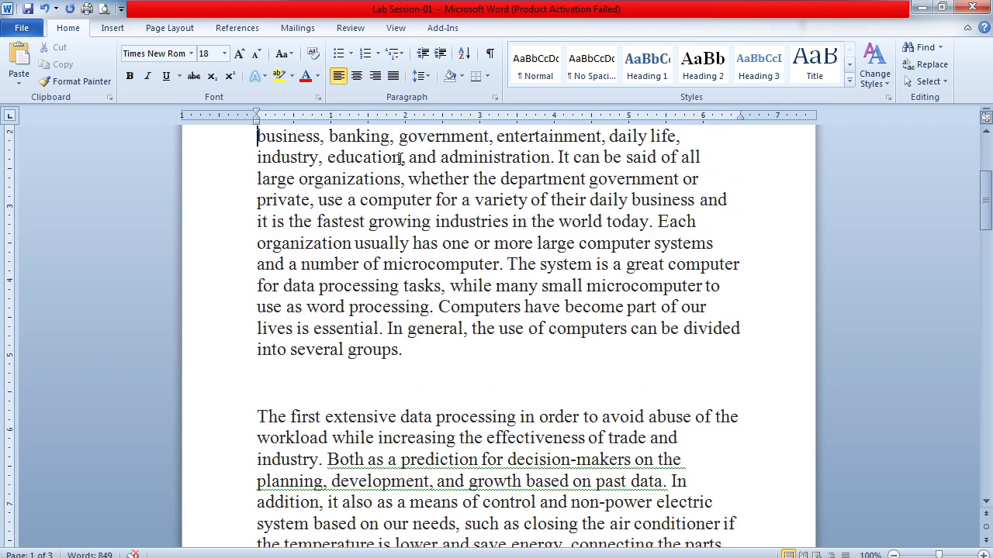
key("Down")
key("Down")
key("Down")
key("Down")
key("Down")
key("Down")
key("Down")
key("Down")
key("Down")
key("Down")
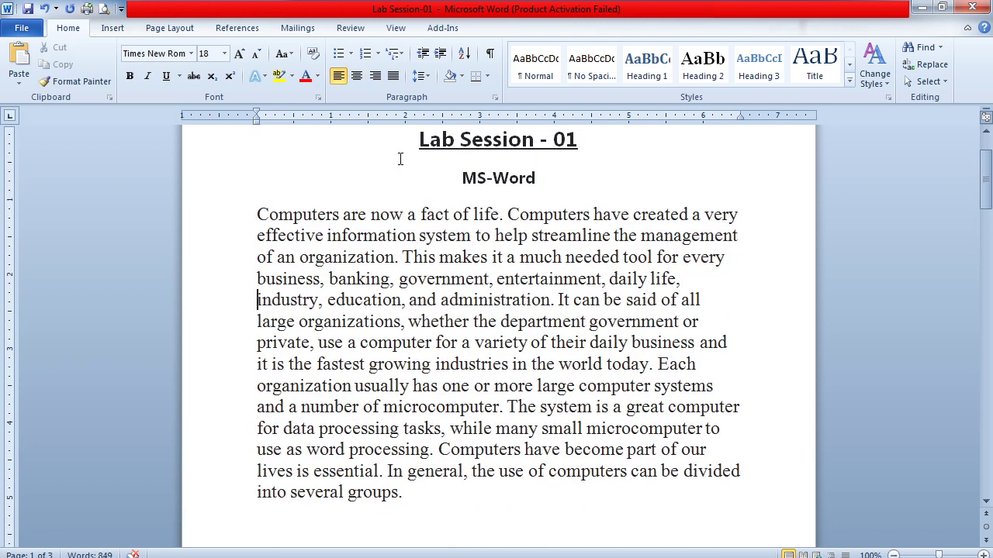
key("Down")
key("Down")
key("Down")
key("Down")
key("Down")
key("Down")
key("Down")
key("Down")
key("Down")
key("Down")
key("Down")
key("Down")
key("Down")
key("Down")
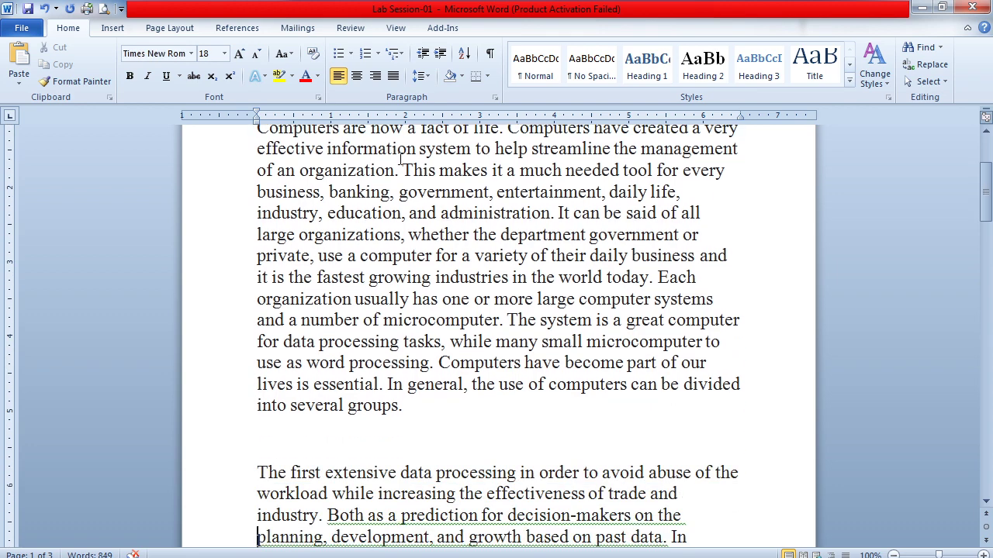
key("Down")
key("Down")
key("Down")
key("Down")
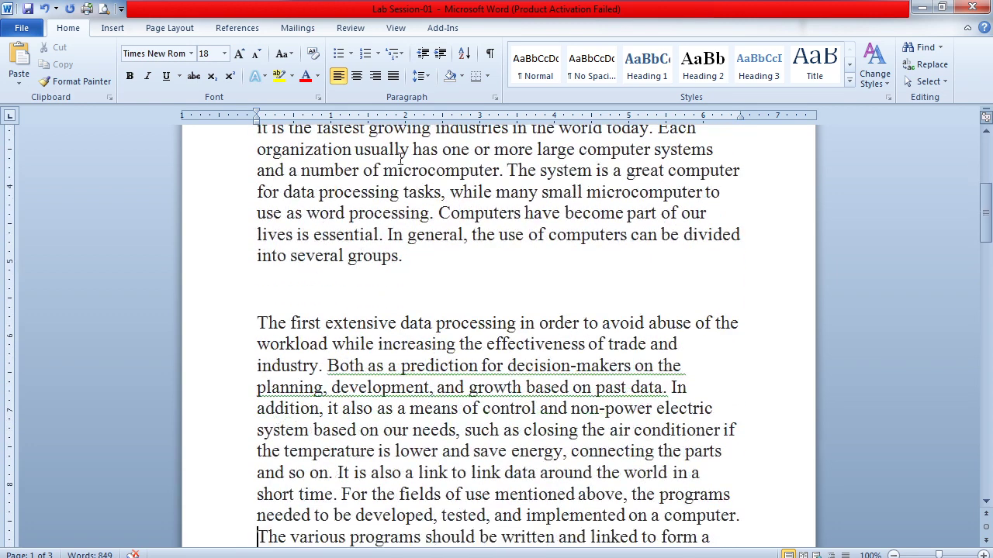
key("Down")
key("Down")
key("Down")
key("Down")
key("Down")
key("Down")
key("Down")
key("Down")
key("Down")
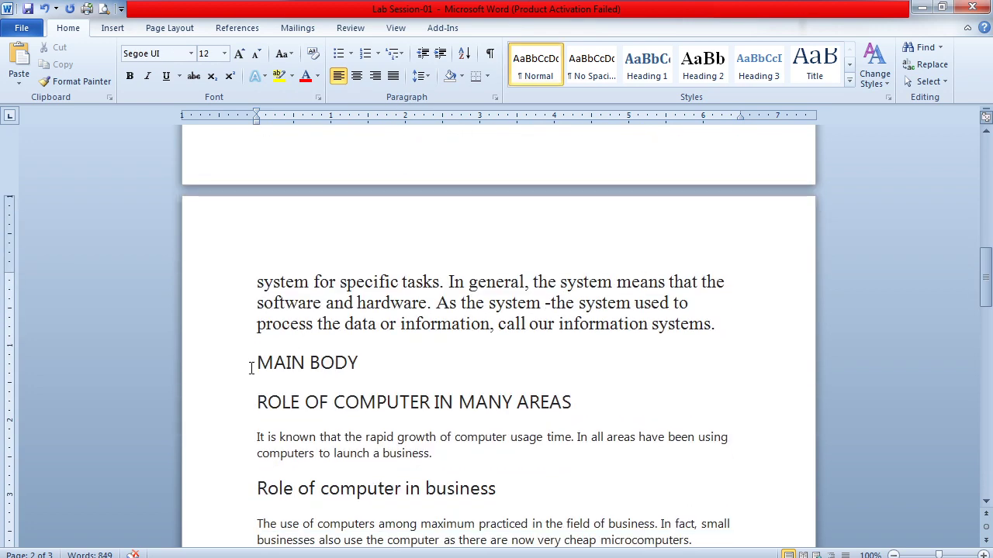
Set the MAIN BODY heading to Algerian font at 24 pt.
left_click_drag(257, 363, 368, 365)
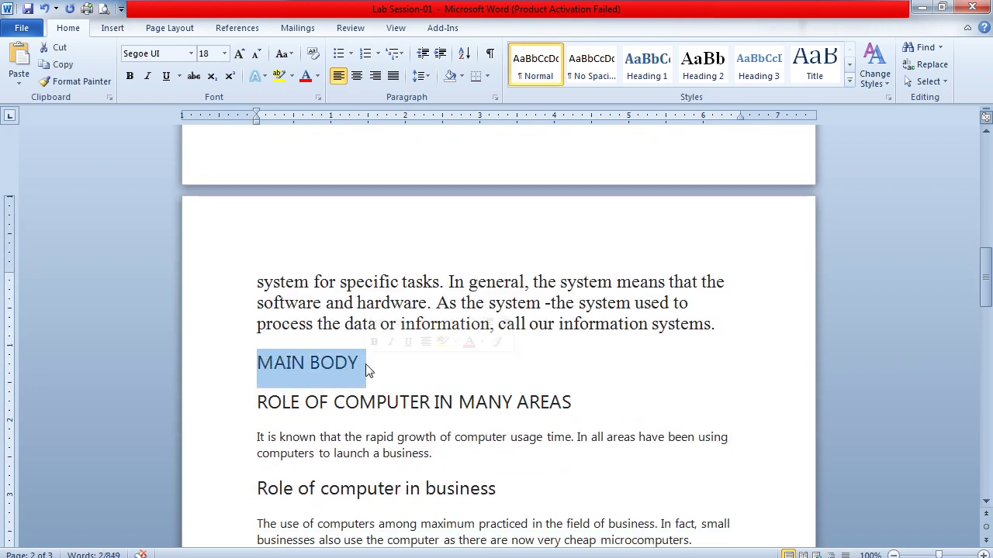
left_click(191, 53)
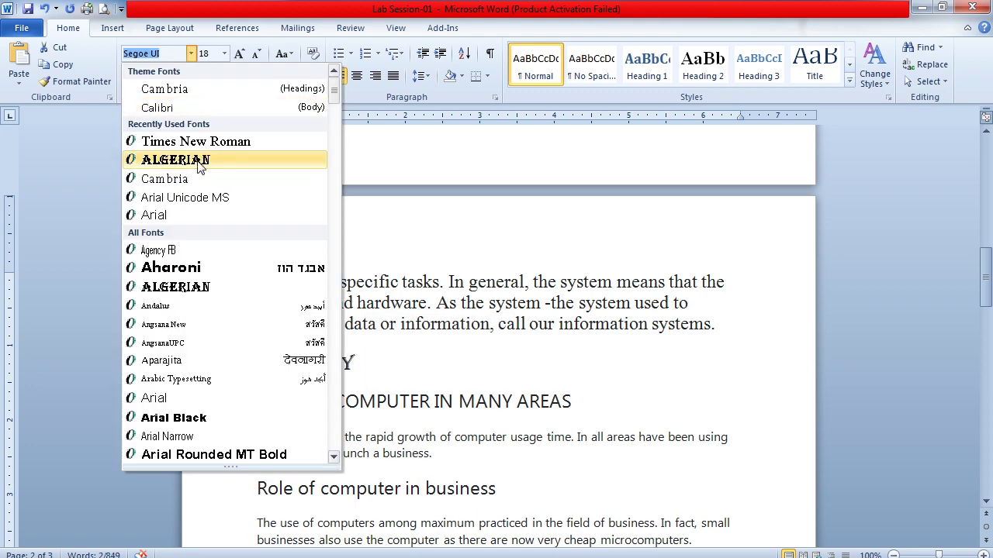
left_click(199, 159)
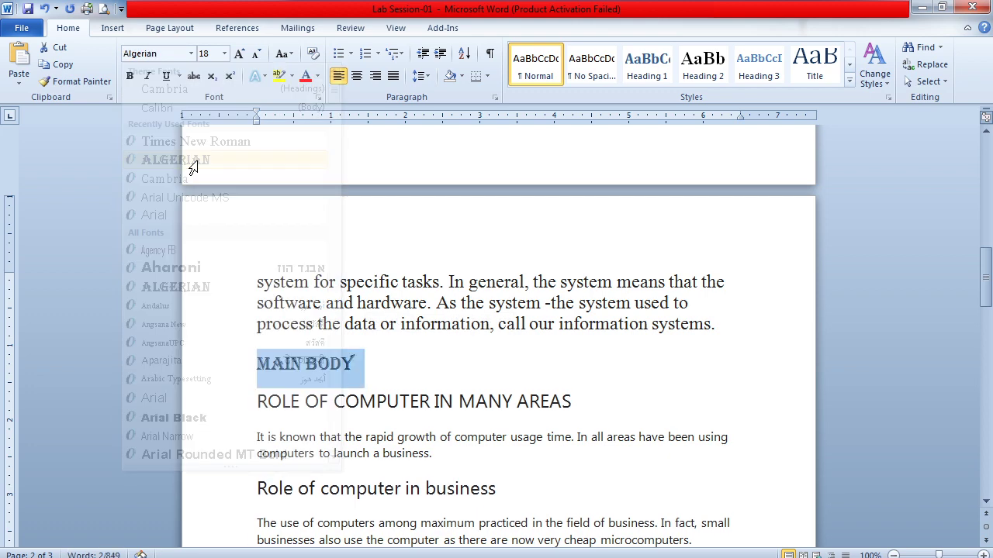
left_click(225, 53)
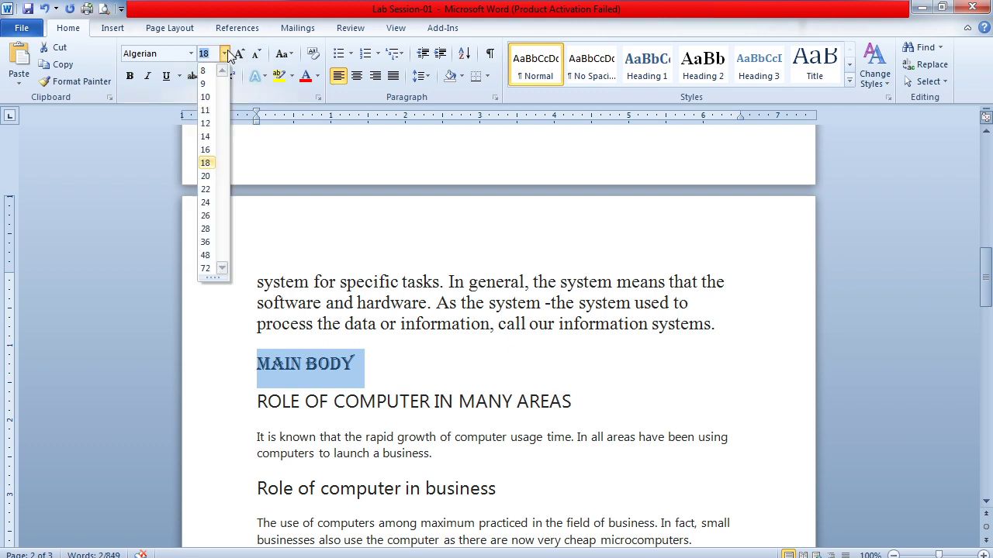
left_click(205, 202)
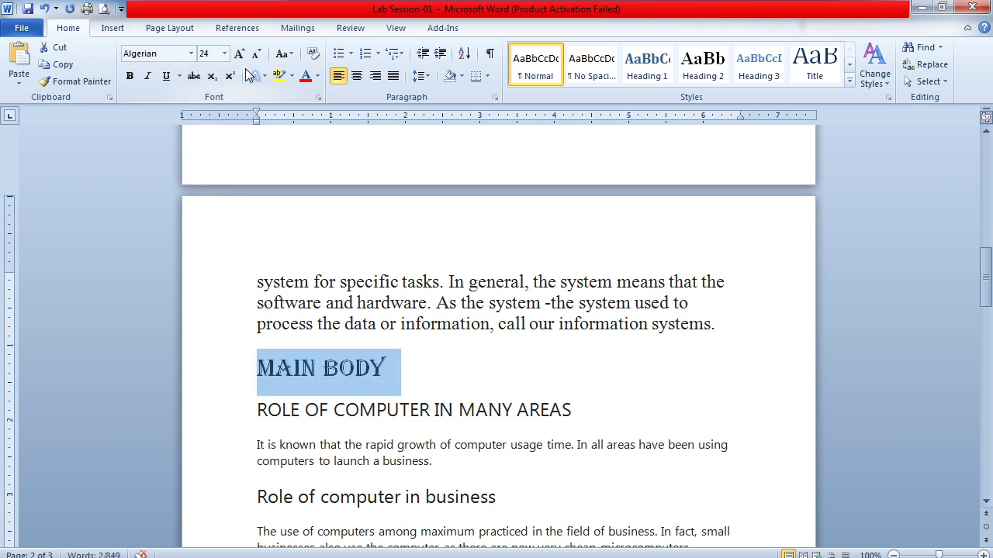
Paint the heading's Algerian 24 pt style onto the paragraph ending 'information systems', then switch to OBS.
left_click(76, 82)
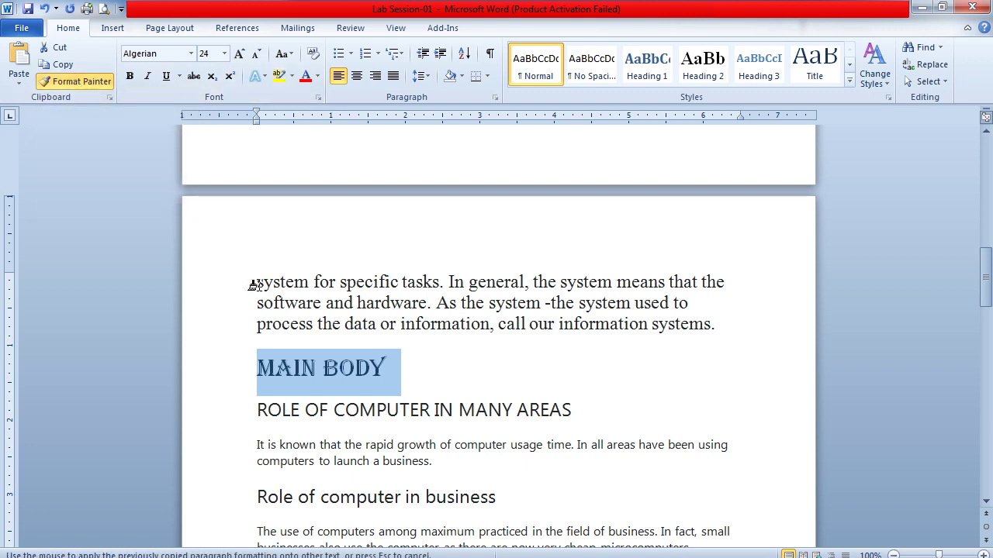
left_click_drag(253, 284, 730, 327)
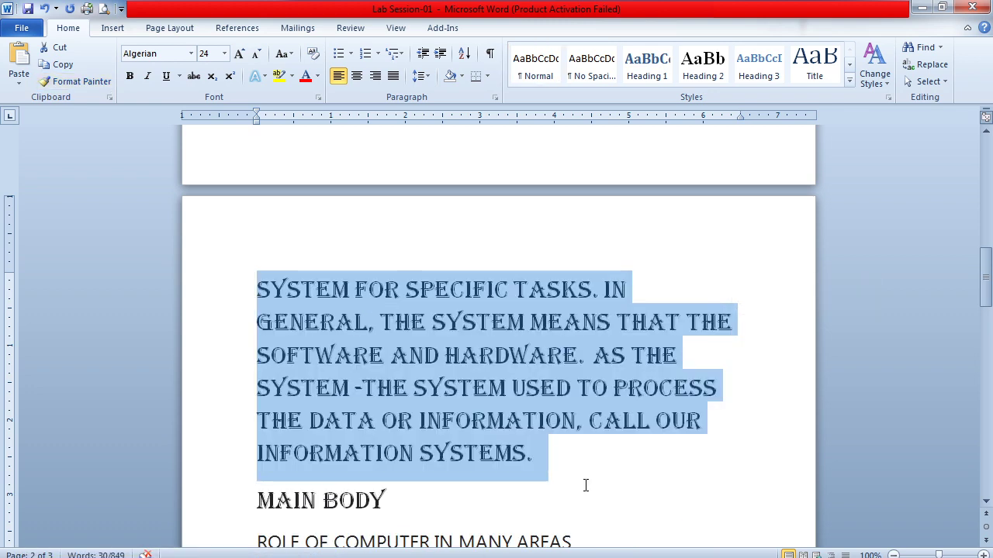
left_click(586, 482)
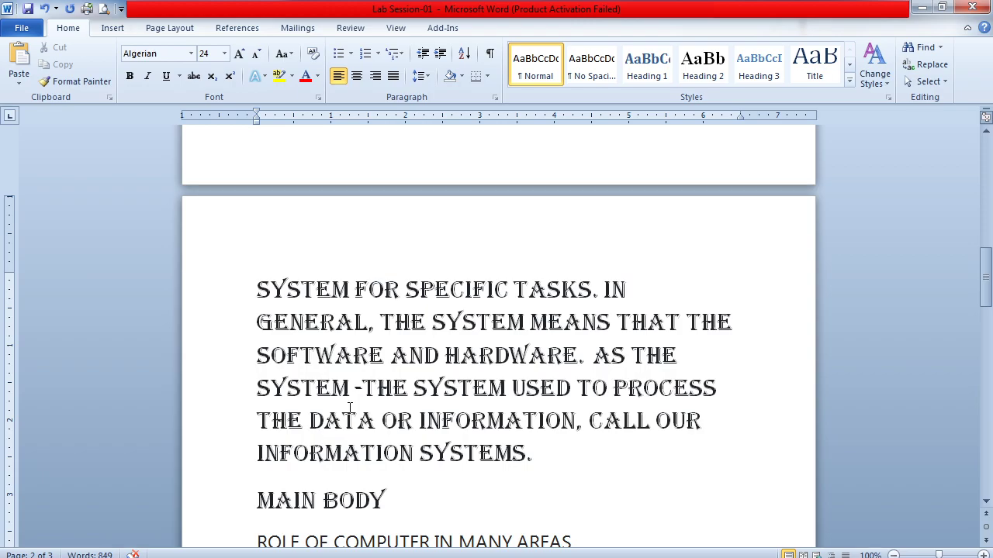
key("alt+Tab")
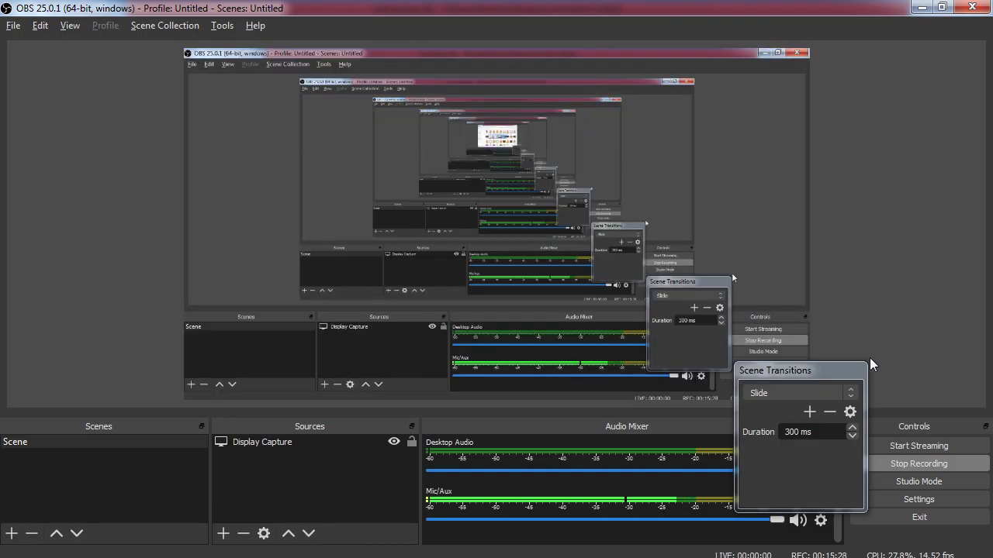